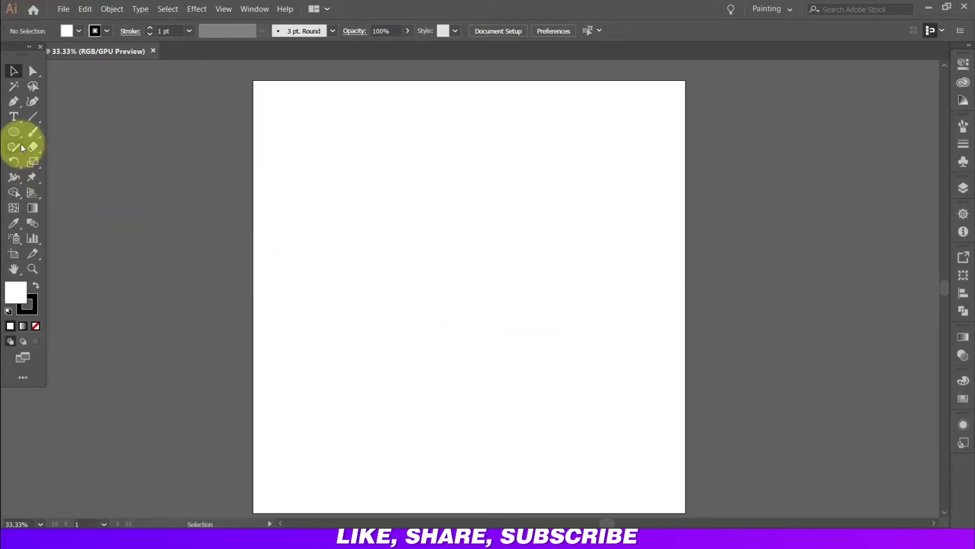
Step: Draw a 380 px circle near the artboard centre, filled black with no stroke
{"action": "left_click", "coordinate": [14, 132]}
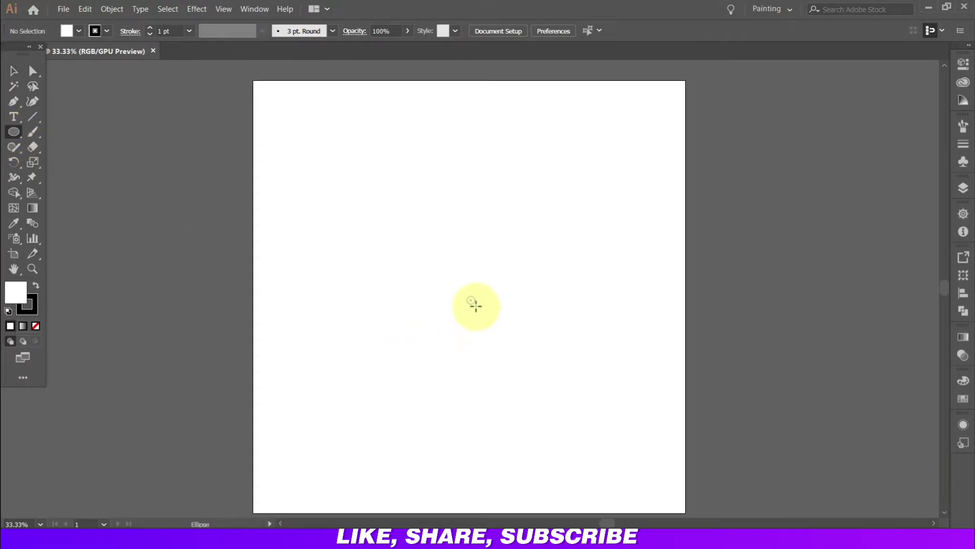
{"action": "left_click_drag", "start_coordinate": [476, 305], "coordinate": [512, 340]}
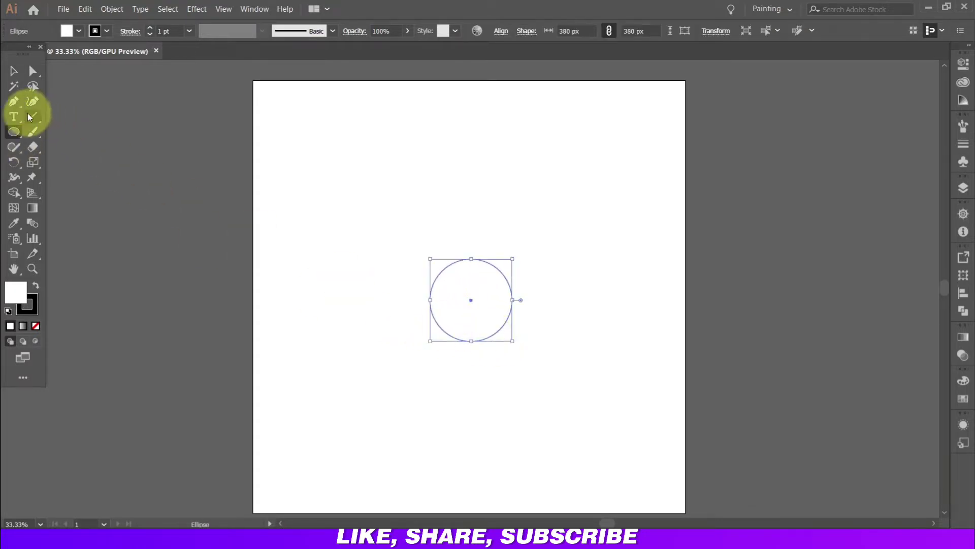
{"action": "left_click", "coordinate": [14, 71]}
{"action": "left_click", "coordinate": [35, 286]}
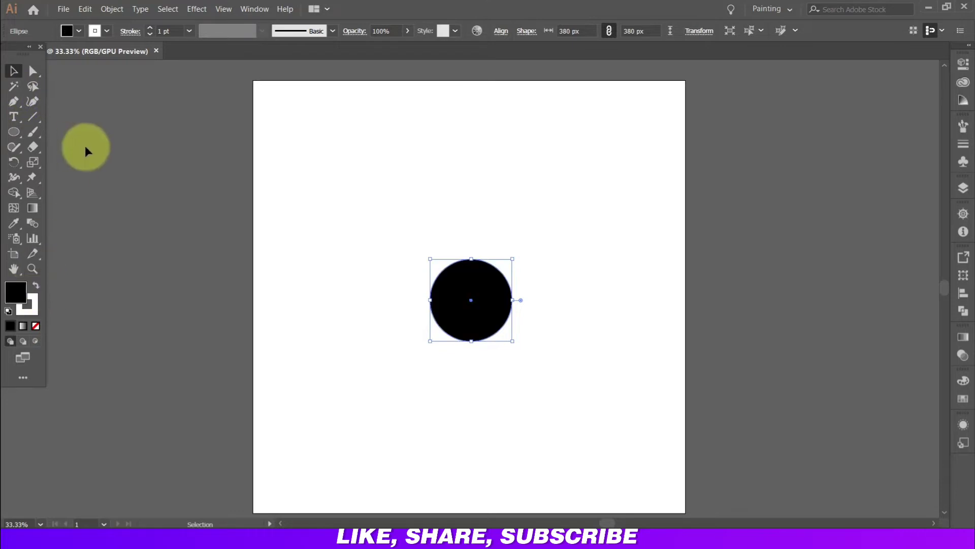
{"action": "left_click", "coordinate": [95, 30]}
{"action": "left_click", "coordinate": [9, 52]}
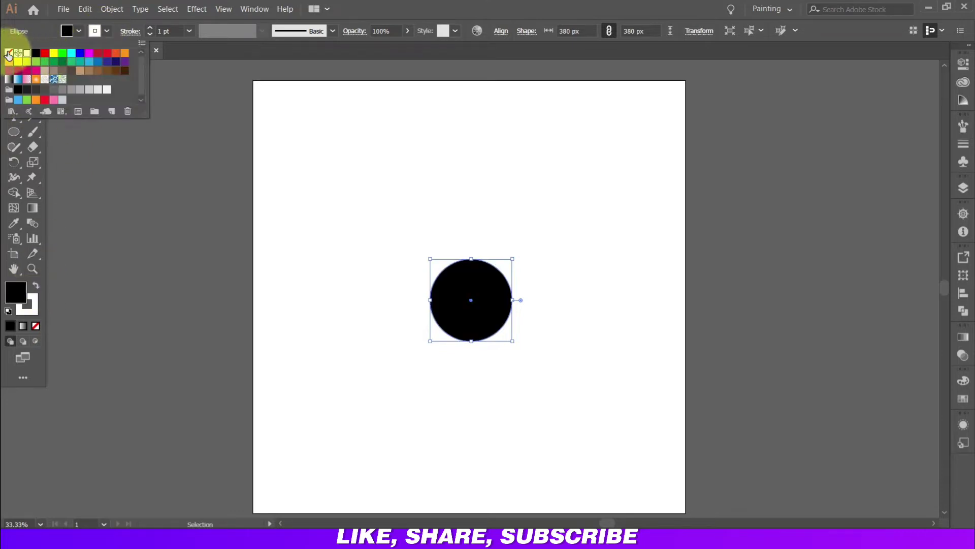
{"action": "left_click", "coordinate": [168, 177]}
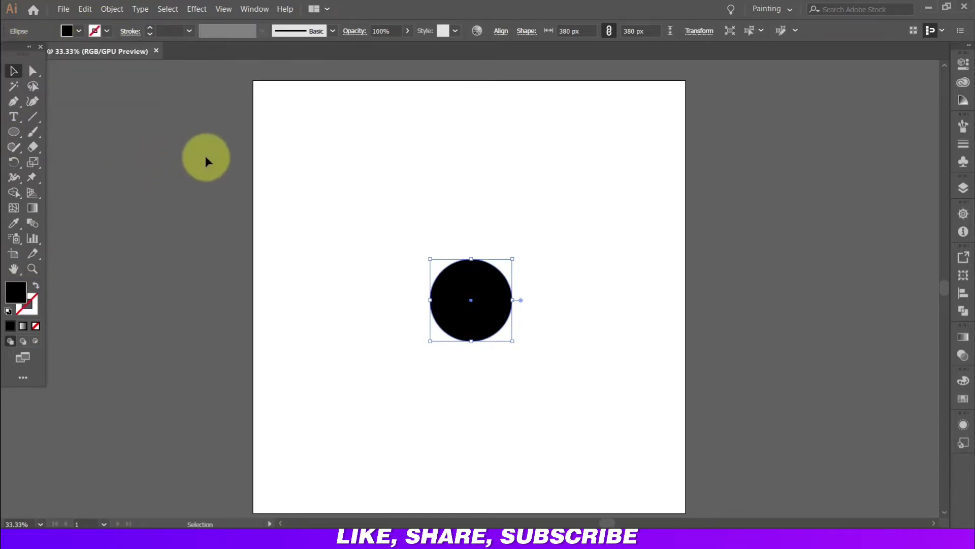
Step: Give the circle a gradient fill with a deep magenta end stop and dark indigo start stop
{"action": "left_click", "coordinate": [23, 325]}
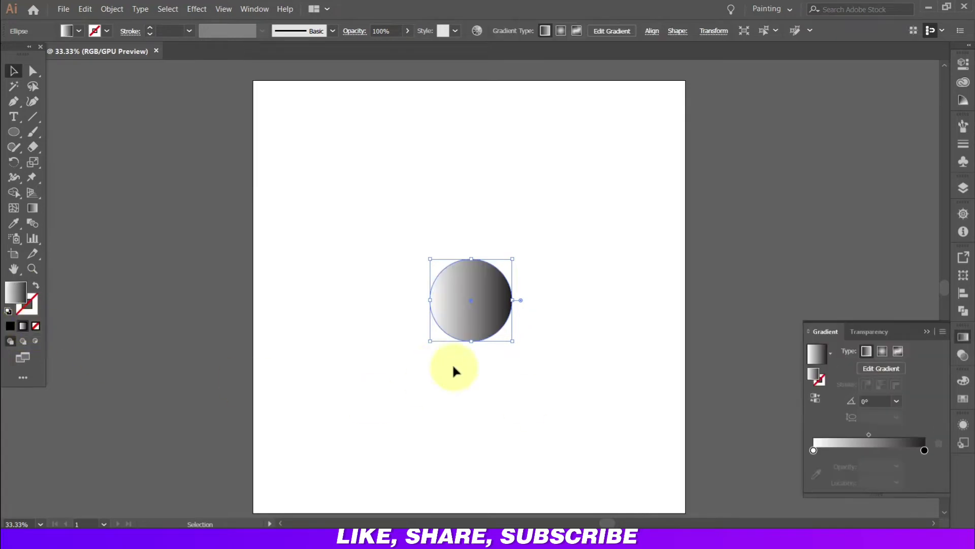
{"action": "left_click", "coordinate": [924, 450]}
{"action": "double_click", "coordinate": [924, 450]}
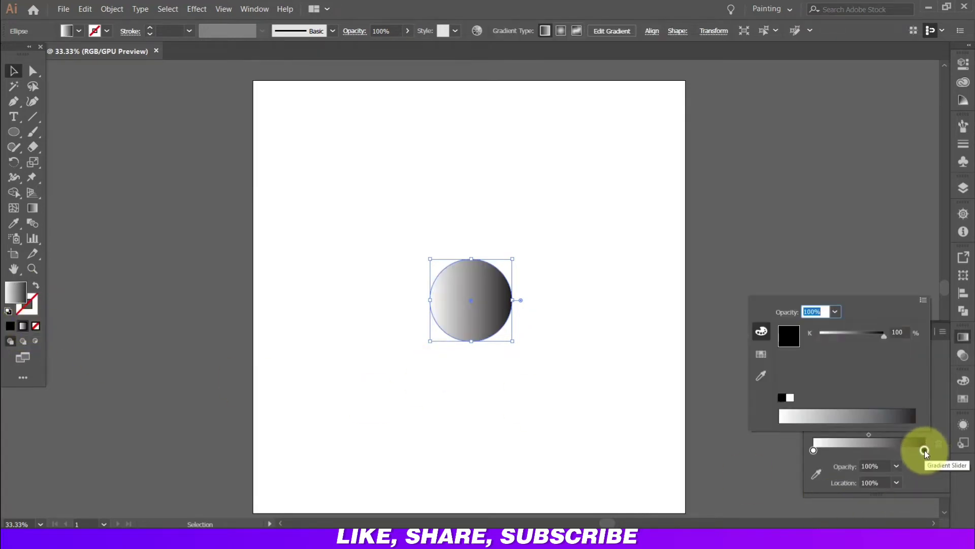
{"action": "left_click", "coordinate": [761, 354]}
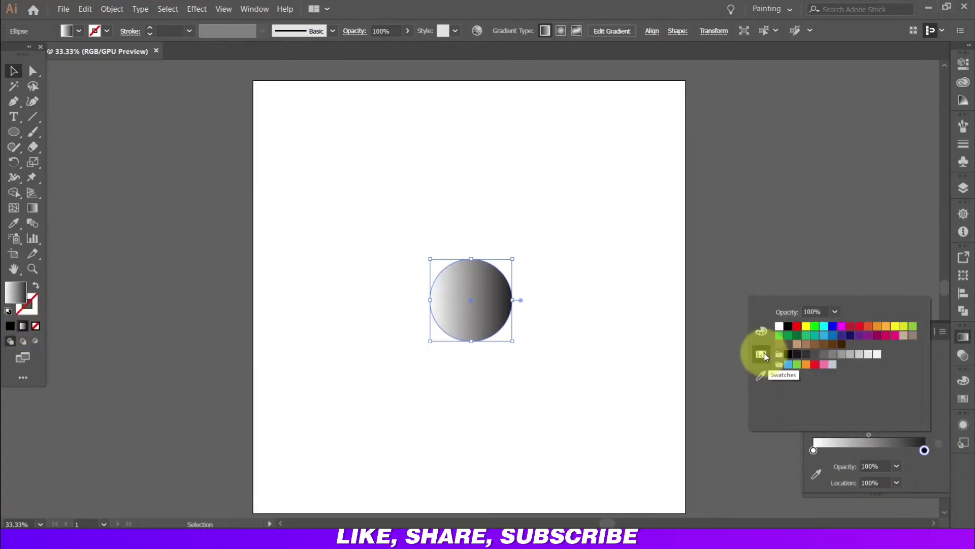
{"action": "left_click", "coordinate": [878, 338]}
{"action": "left_click", "coordinate": [814, 450]}
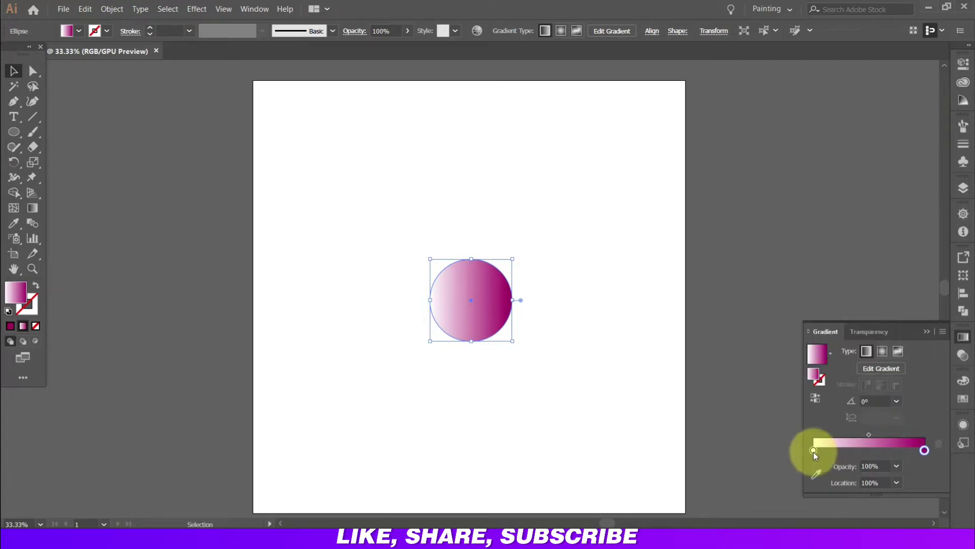
{"action": "double_click", "coordinate": [813, 450]}
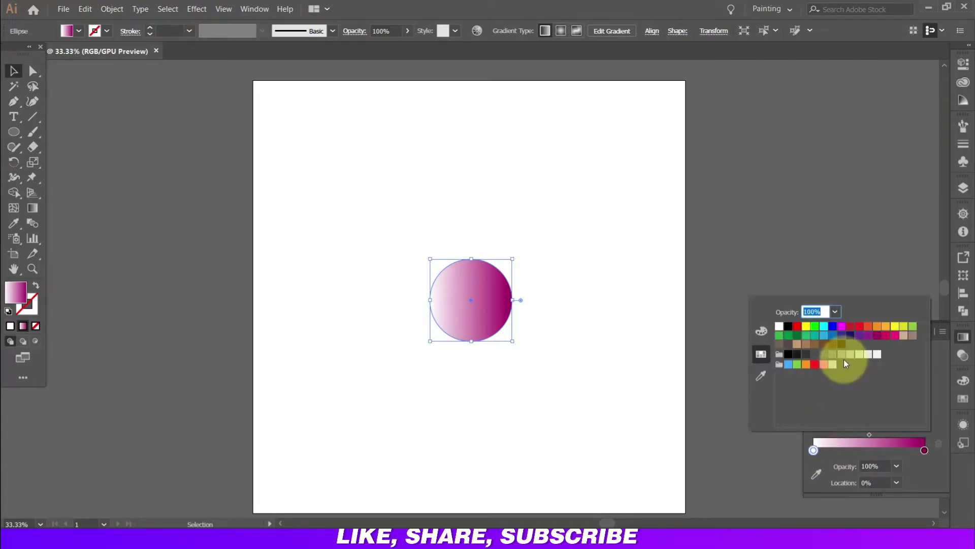
{"action": "left_click", "coordinate": [851, 336]}
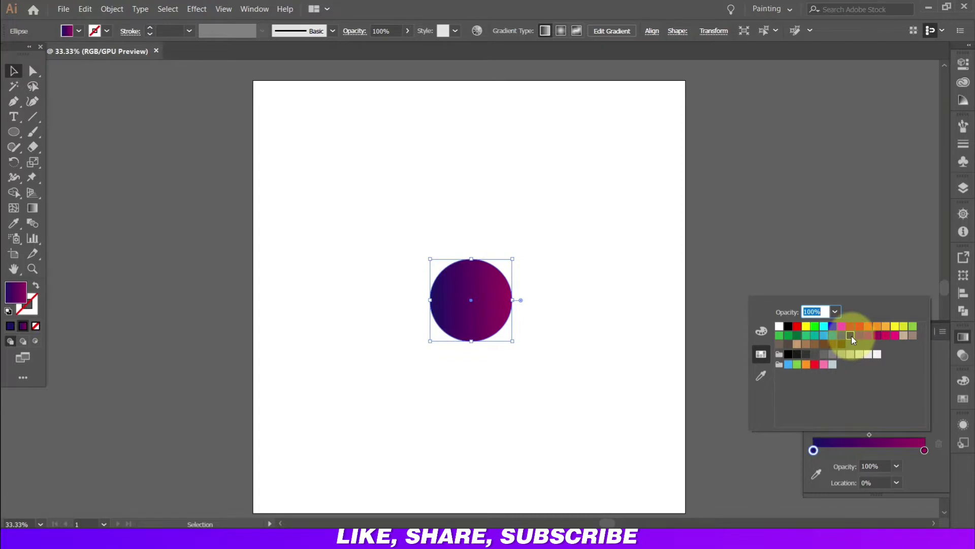
{"action": "left_click", "coordinate": [915, 469]}
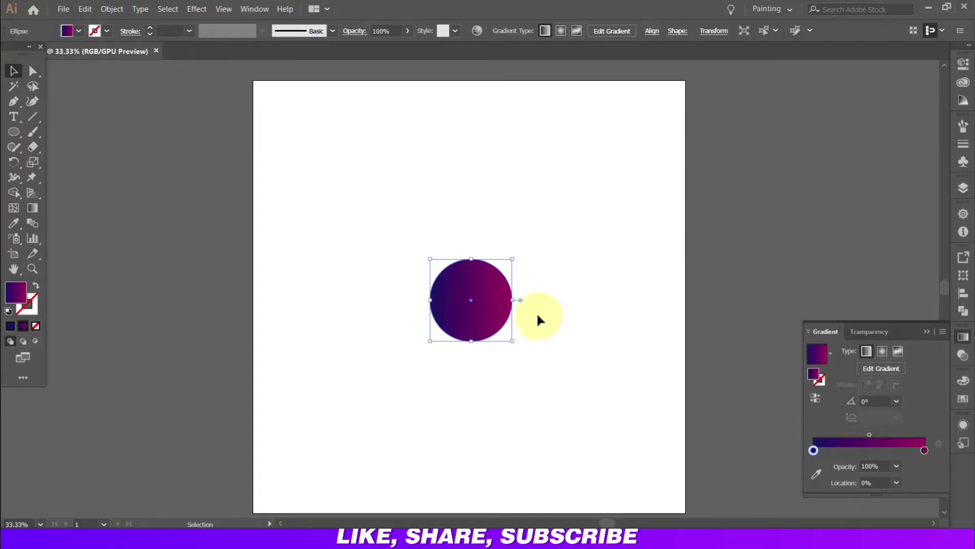
Step: Run the gradient diagonally from indigo at lower left to magenta at upper right
{"action": "left_click", "coordinate": [32, 208]}
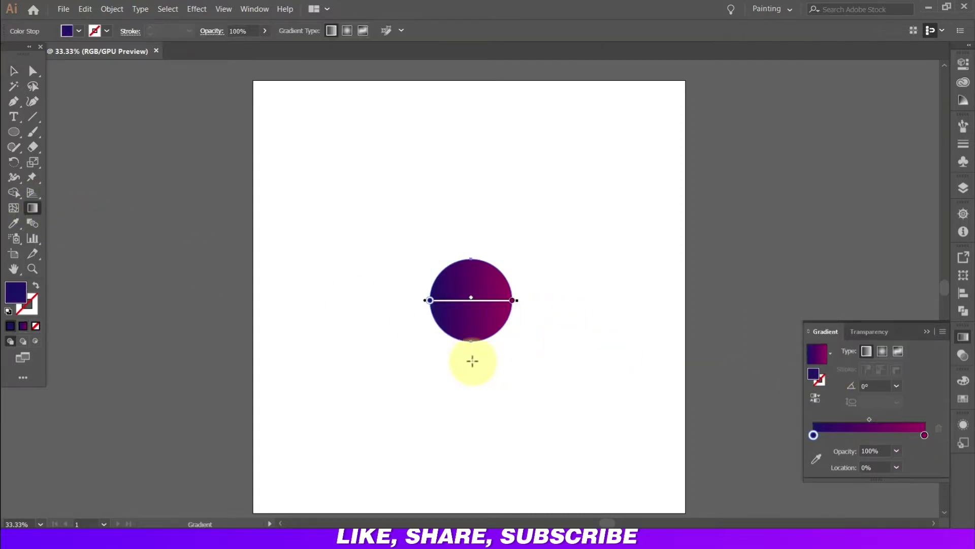
{"action": "left_click_drag", "start_coordinate": [445, 351], "coordinate": [499, 271]}
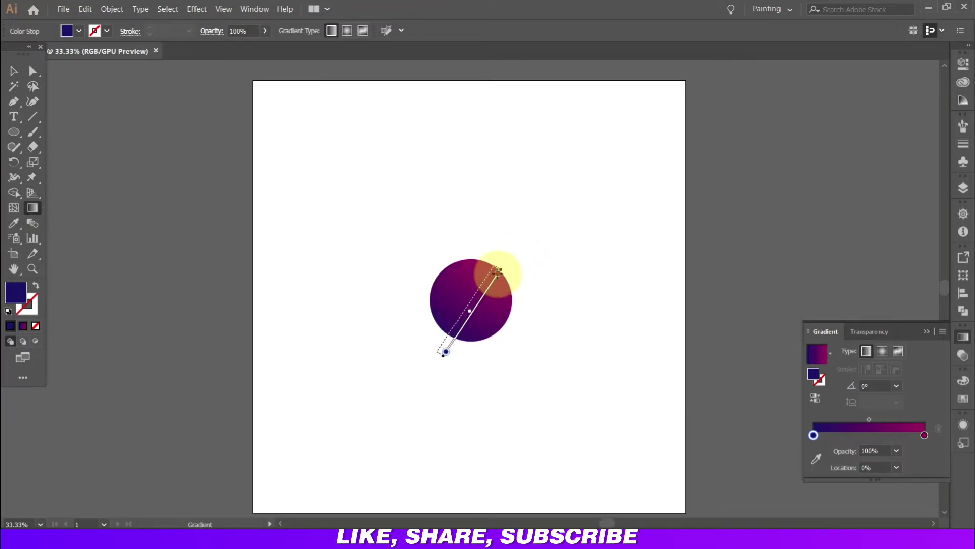
{"action": "left_click", "coordinate": [453, 349]}
{"action": "left_click_drag", "start_coordinate": [441, 354], "coordinate": [447, 340]}
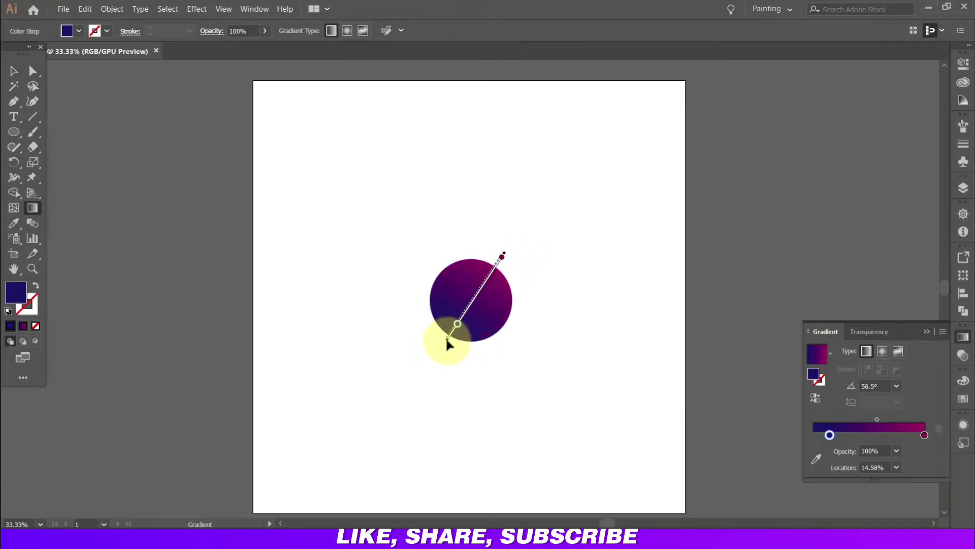
{"action": "left_click", "coordinate": [501, 257]}
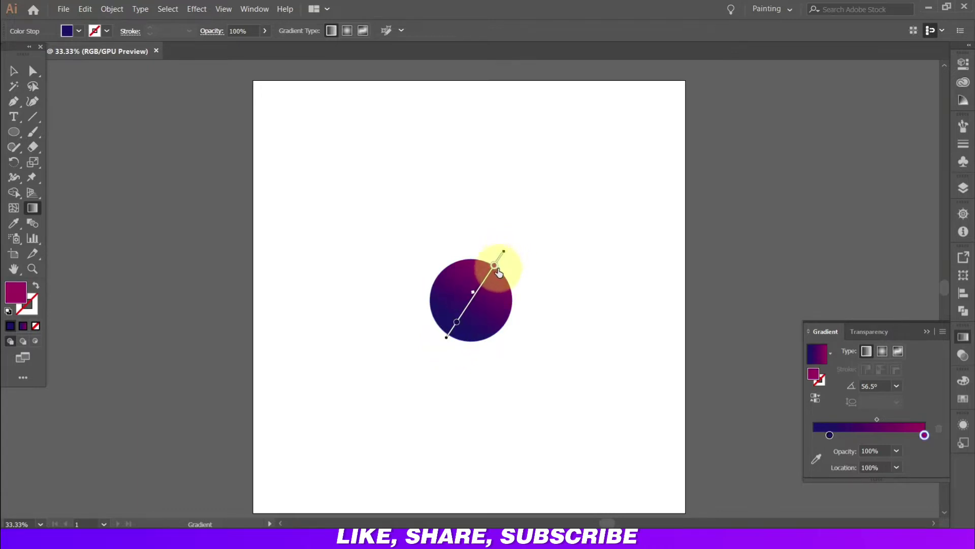
{"action": "left_click_drag", "start_coordinate": [456, 322], "coordinate": [449, 332]}
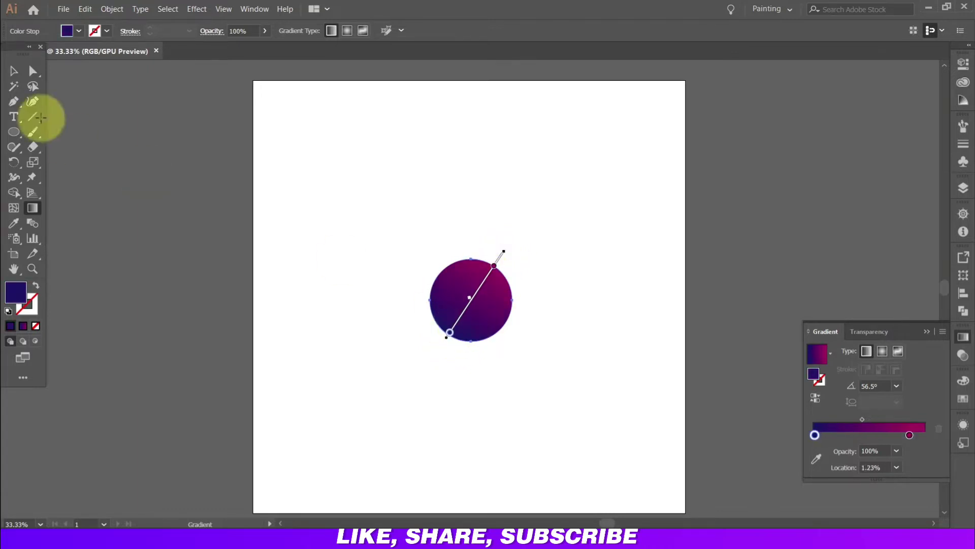
{"action": "left_click", "coordinate": [13, 71]}
{"action": "left_click", "coordinate": [452, 182]}
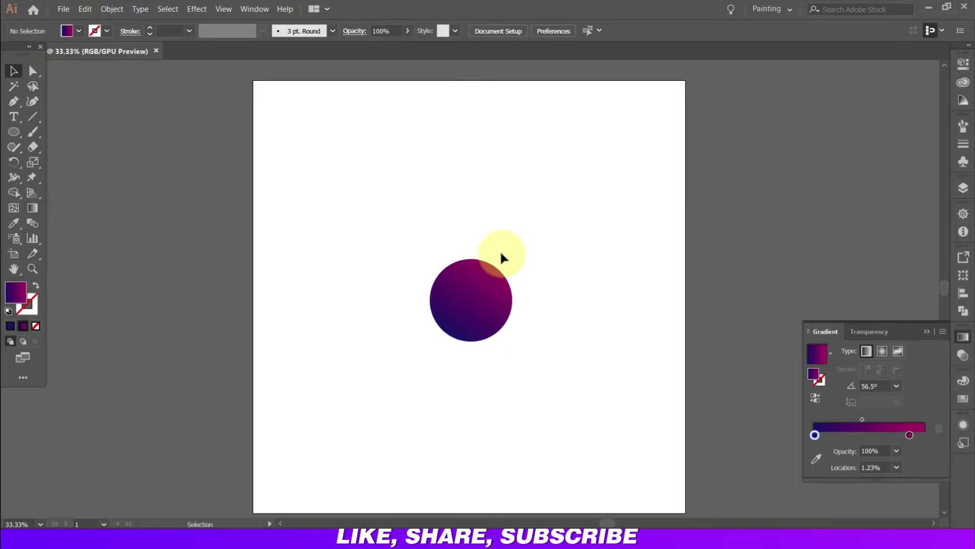
Step: Copy the gradient circle, paste it behind, and enlarge the copy across most of the artboard
{"action": "left_click", "coordinate": [472, 285]}
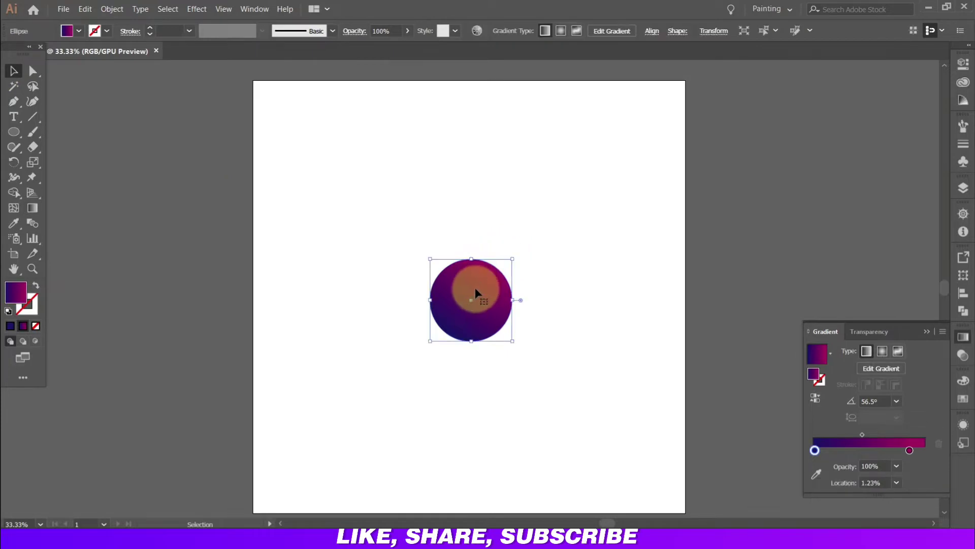
{"action": "left_click", "coordinate": [86, 9]}
{"action": "left_click", "coordinate": [99, 63]}
{"action": "left_click", "coordinate": [85, 9]}
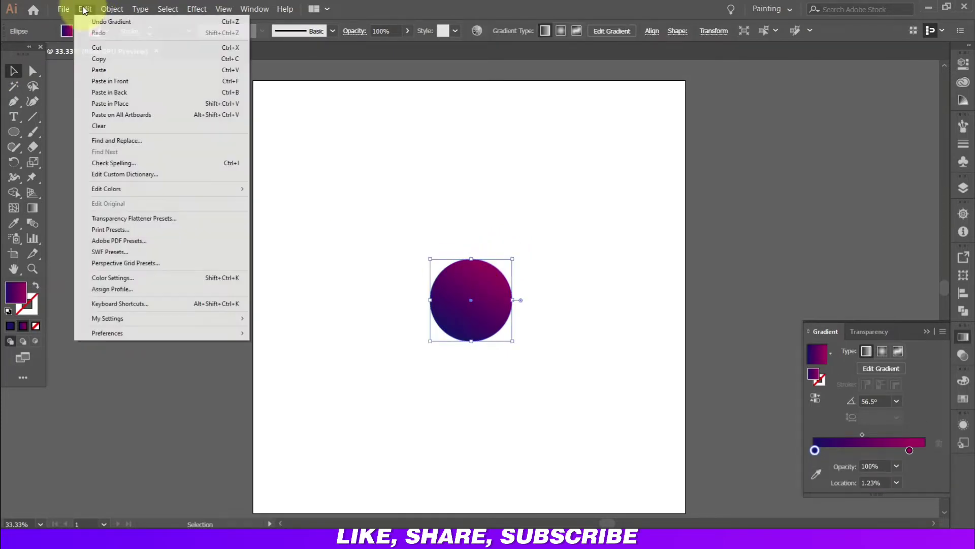
{"action": "left_click", "coordinate": [149, 94]}
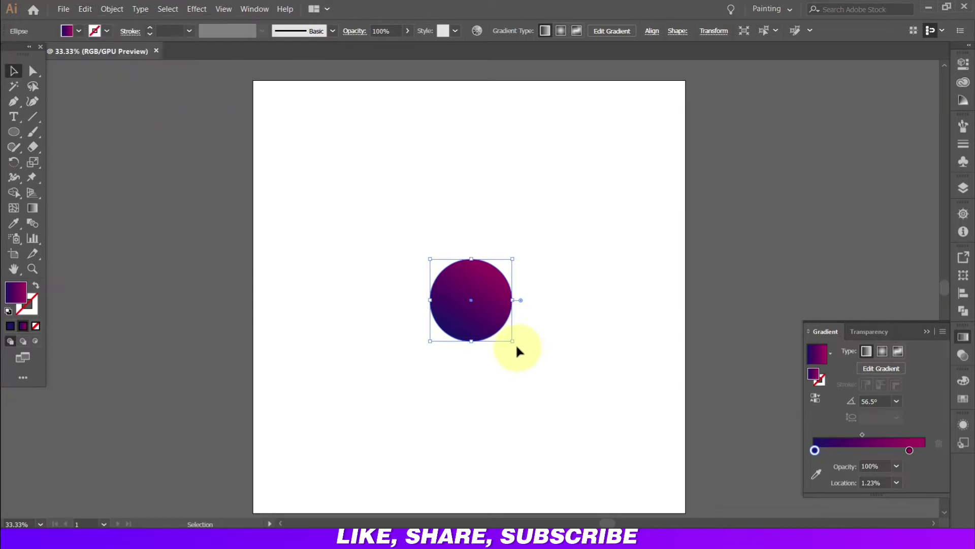
{"action": "left_click_drag", "start_coordinate": [514, 342], "coordinate": [632, 439]}
{"action": "left_click", "coordinate": [636, 236]}
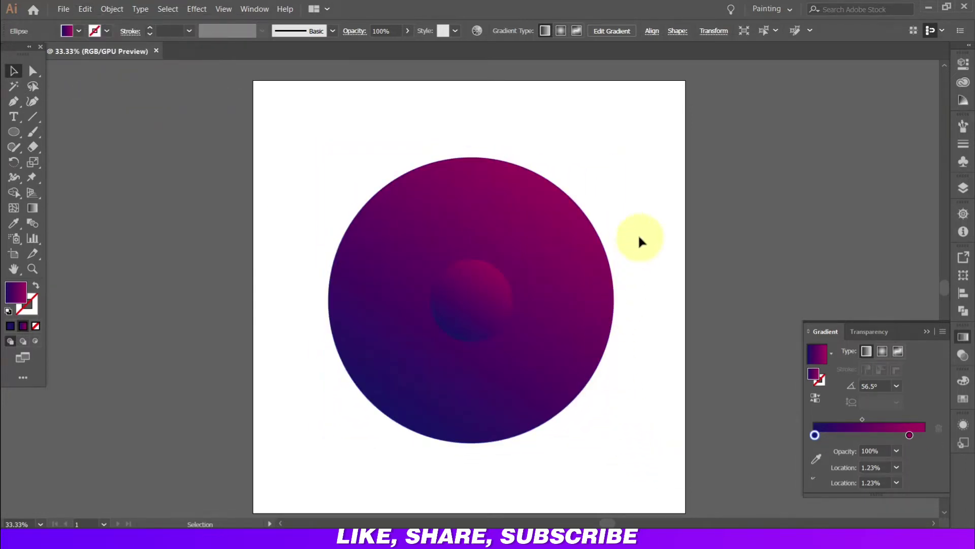
Step: Hide the gradient settings and select only the large outer circle
{"action": "key", "text": "ctrl+a"}
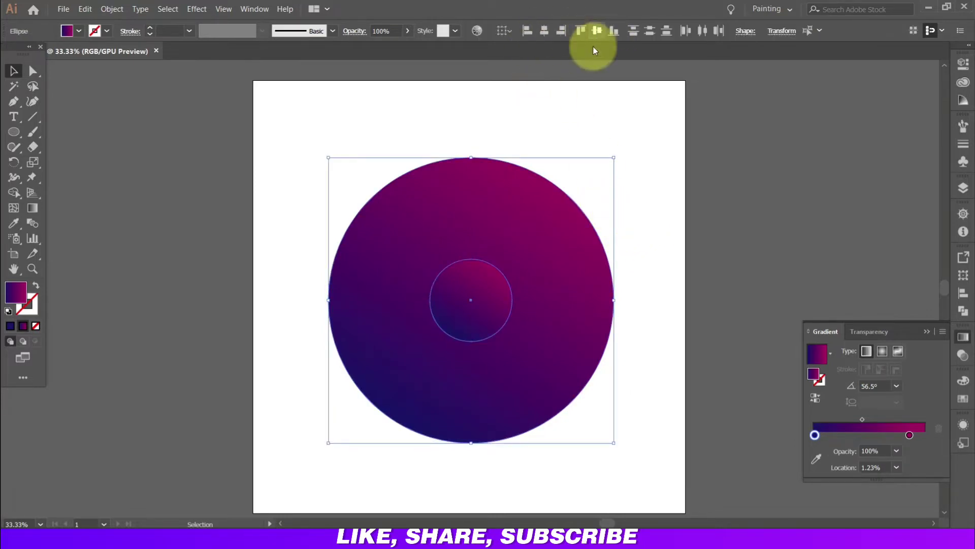
{"action": "left_click", "coordinate": [663, 173]}
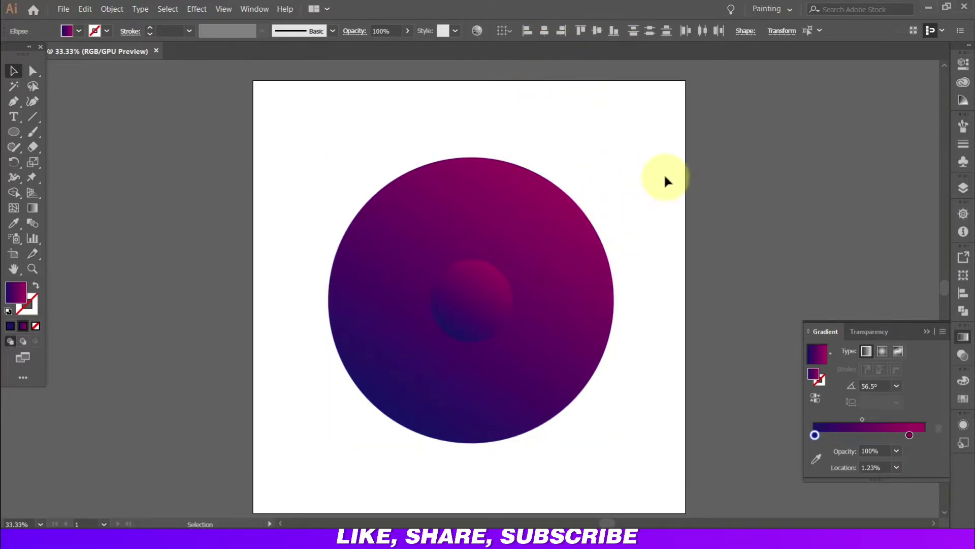
{"action": "left_click", "coordinate": [491, 284]}
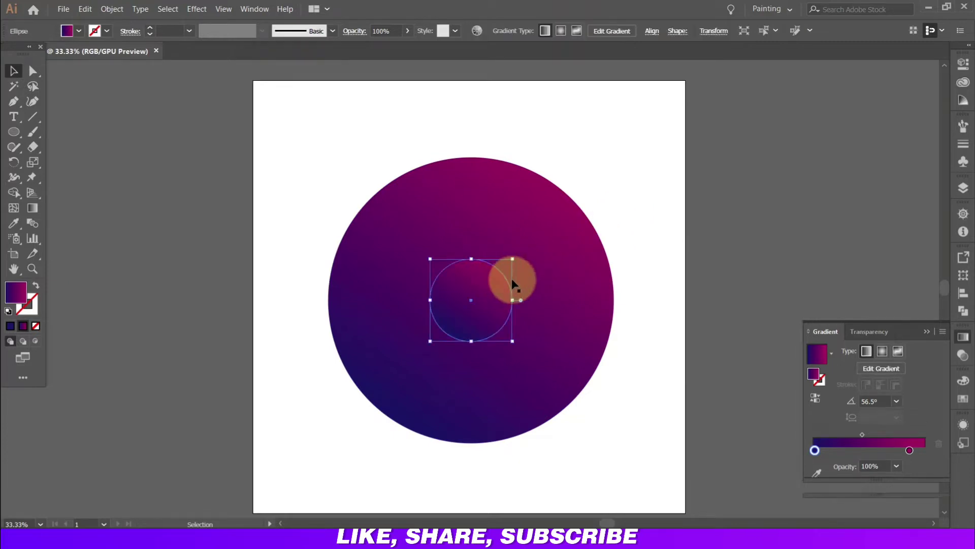
{"action": "left_click", "coordinate": [543, 269], "text": "shift"}
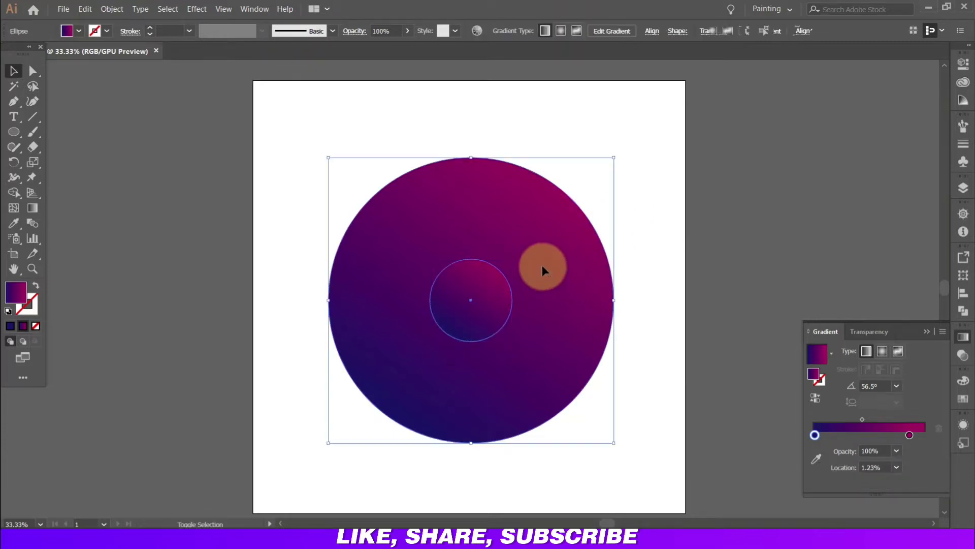
{"action": "left_click", "coordinate": [947, 338]}
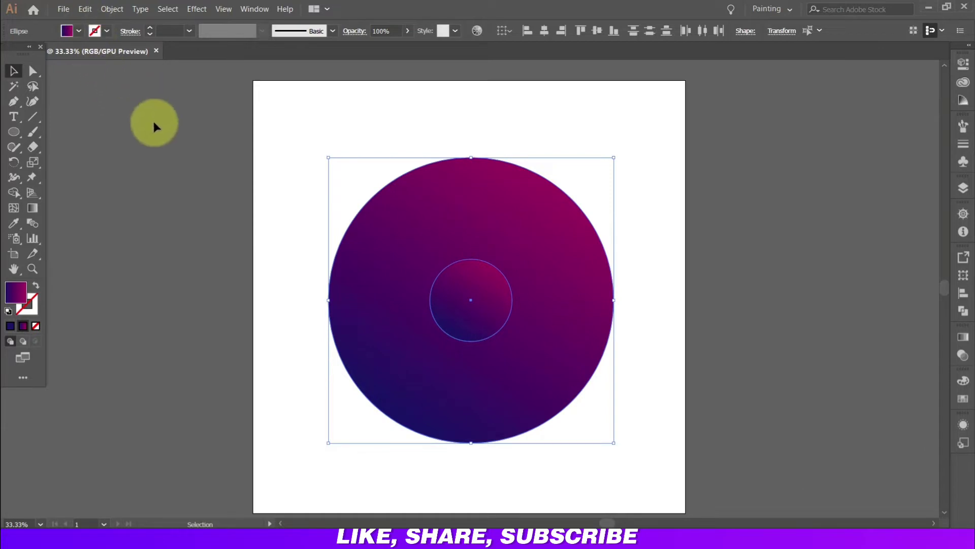
{"action": "left_click", "coordinate": [399, 220]}
{"action": "left_click", "coordinate": [505, 303]}
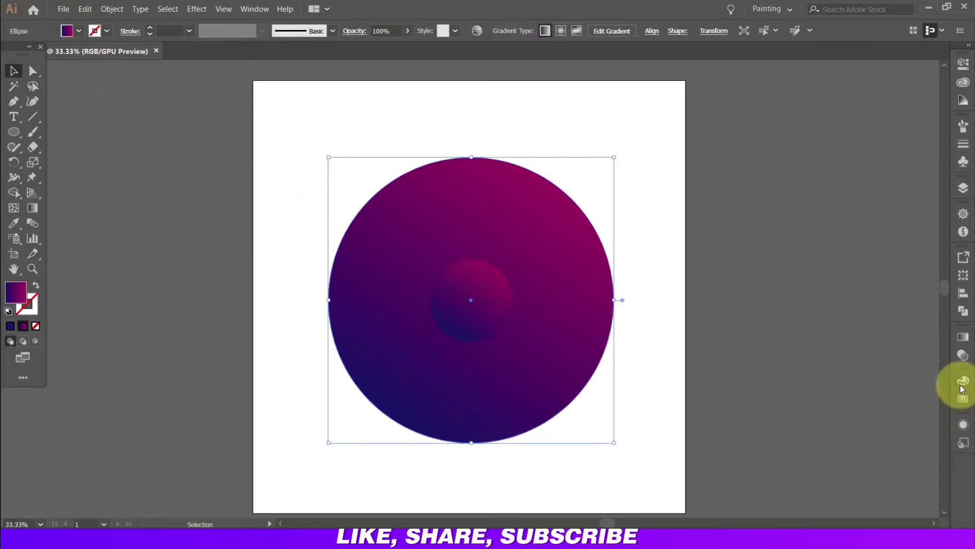
Step: Move the large circle's right gradient stop to 100% and make it a brighter pink
{"action": "left_click", "coordinate": [963, 337]}
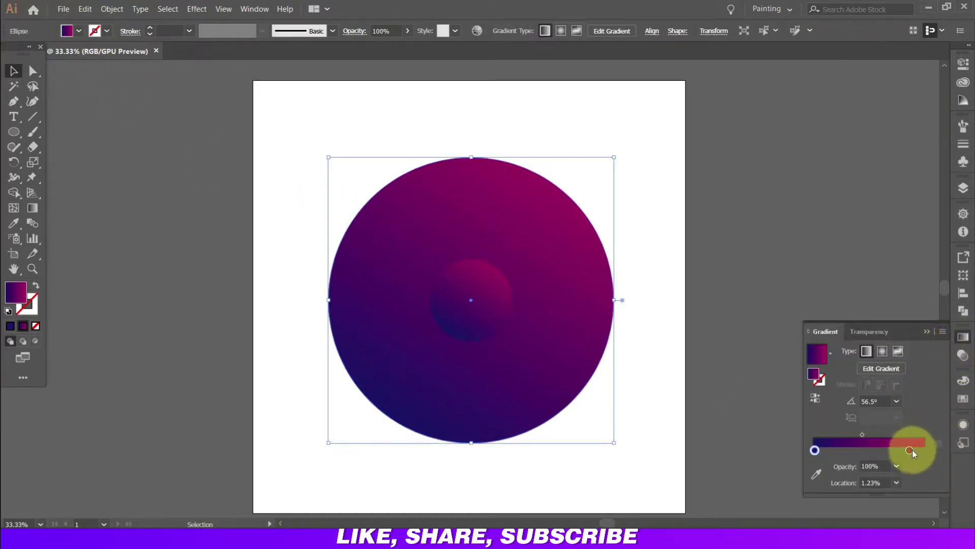
{"action": "left_click_drag", "start_coordinate": [910, 449], "coordinate": [931, 450]}
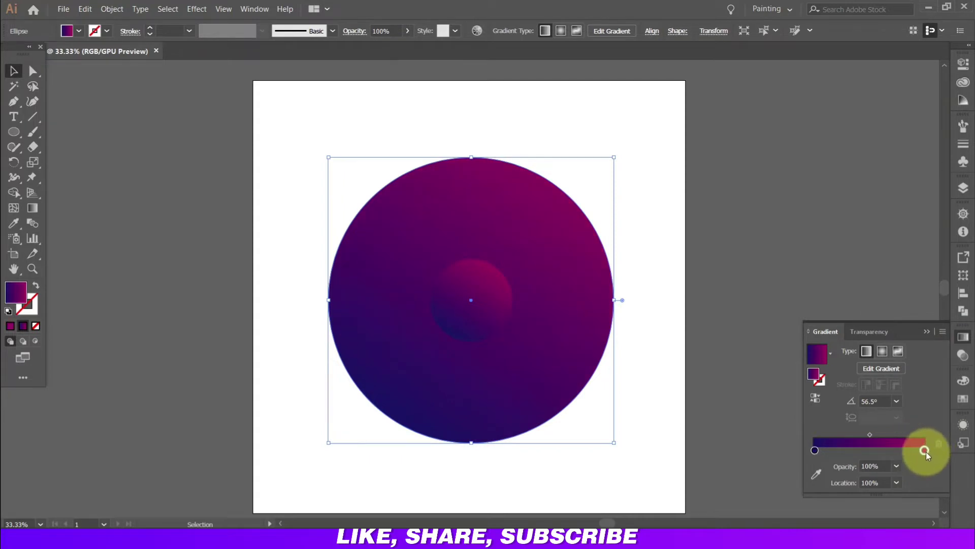
{"action": "double_click", "coordinate": [925, 450]}
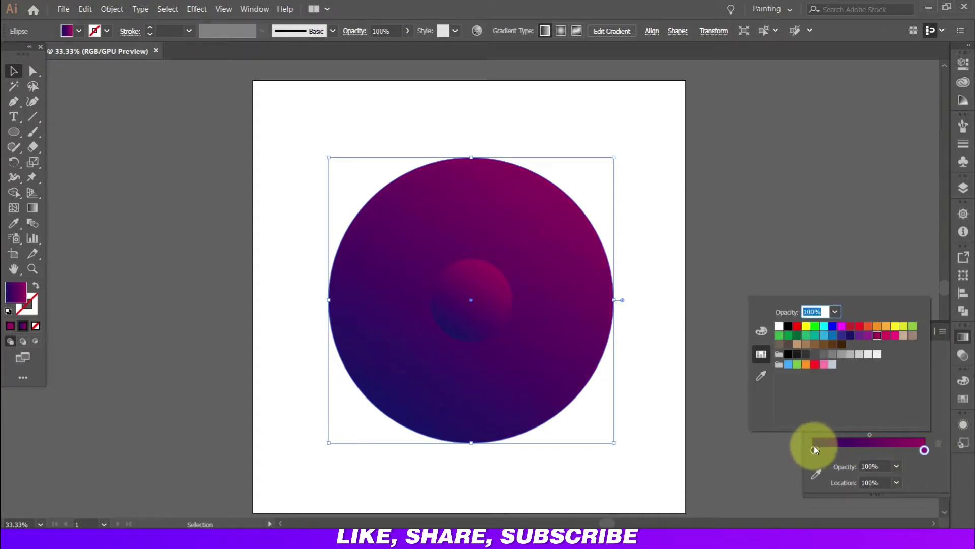
{"action": "left_click", "coordinate": [894, 336]}
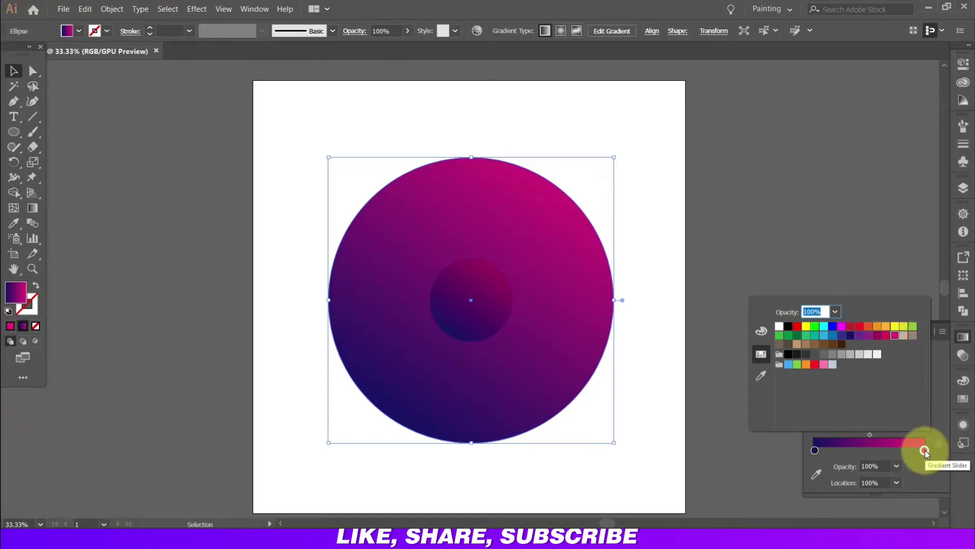
{"action": "left_click", "coordinate": [841, 328]}
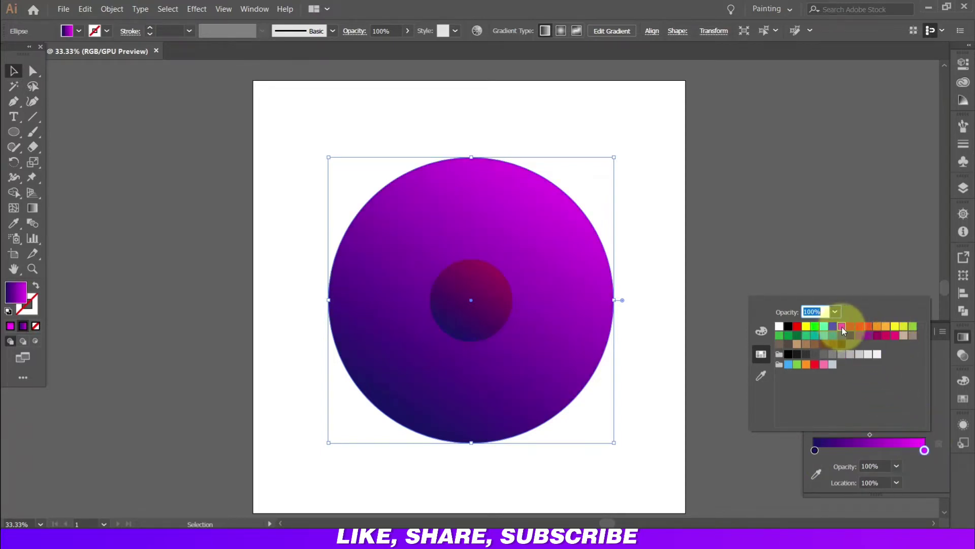
{"action": "left_click", "coordinate": [894, 336]}
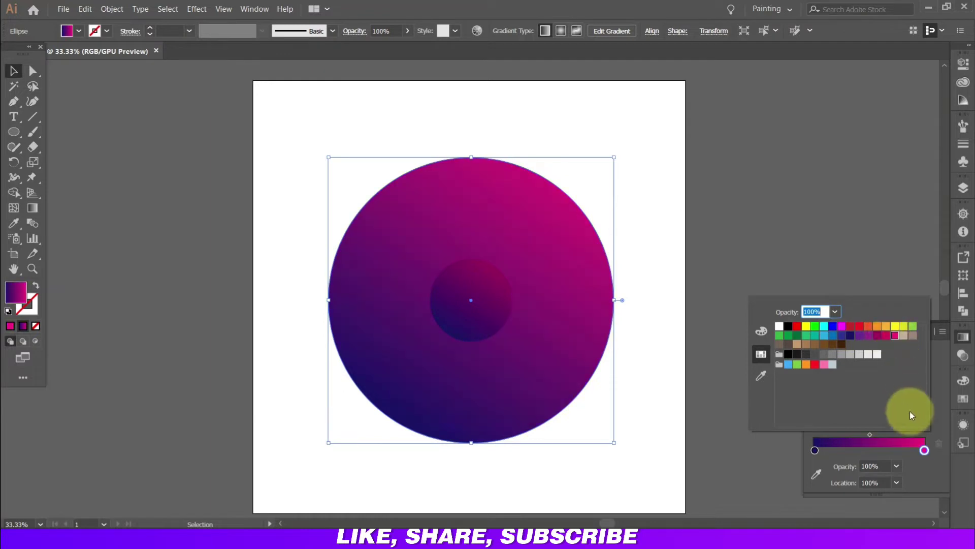
{"action": "left_click", "coordinate": [814, 450]}
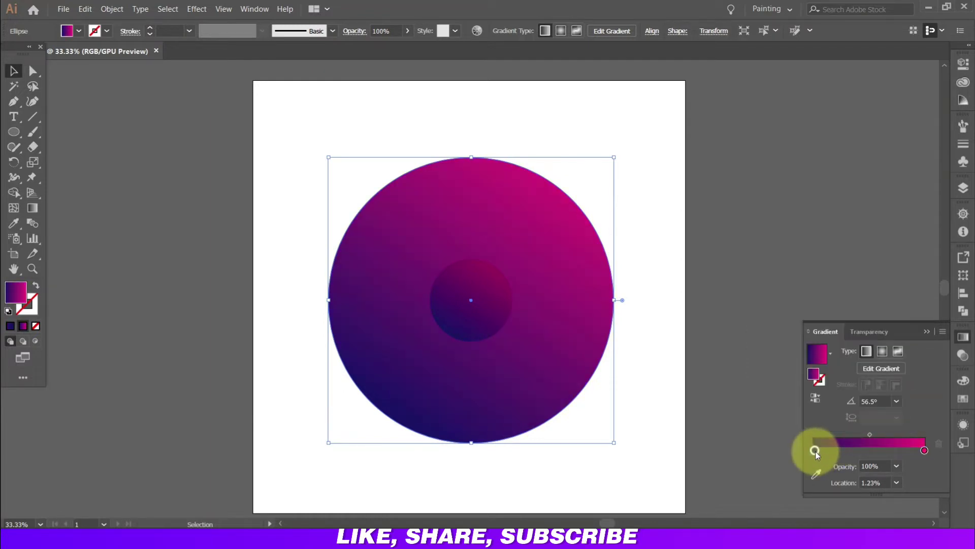
Step: Pick the large circle for on-canvas editing with the Gradient tool
{"action": "left_click", "coordinate": [729, 312]}
{"action": "left_click", "coordinate": [33, 207]}
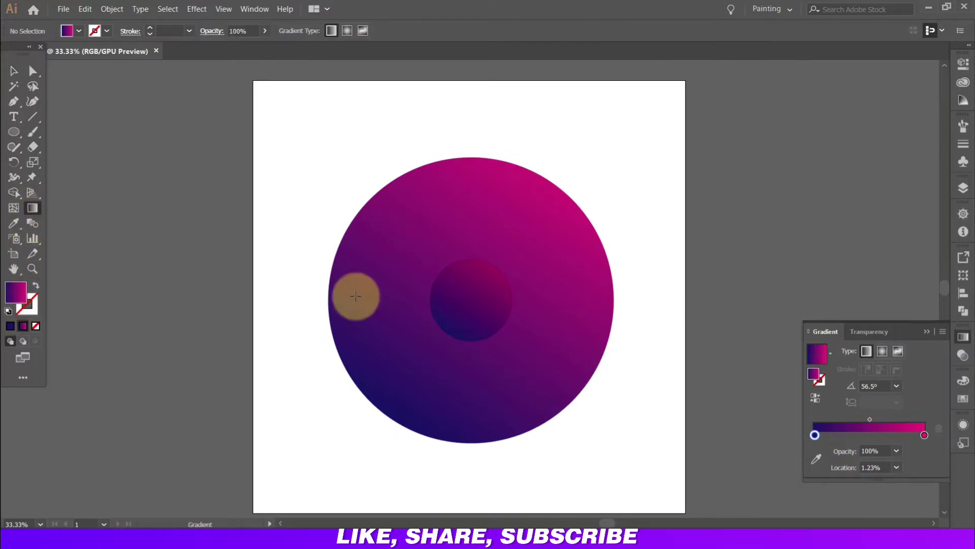
{"action": "left_click", "coordinate": [562, 322]}
Step: Reverse the large circle's gradient diagonally: pink at lower left, deep violet at upper right
{"action": "left_click_drag", "start_coordinate": [350, 421], "coordinate": [545, 227]}
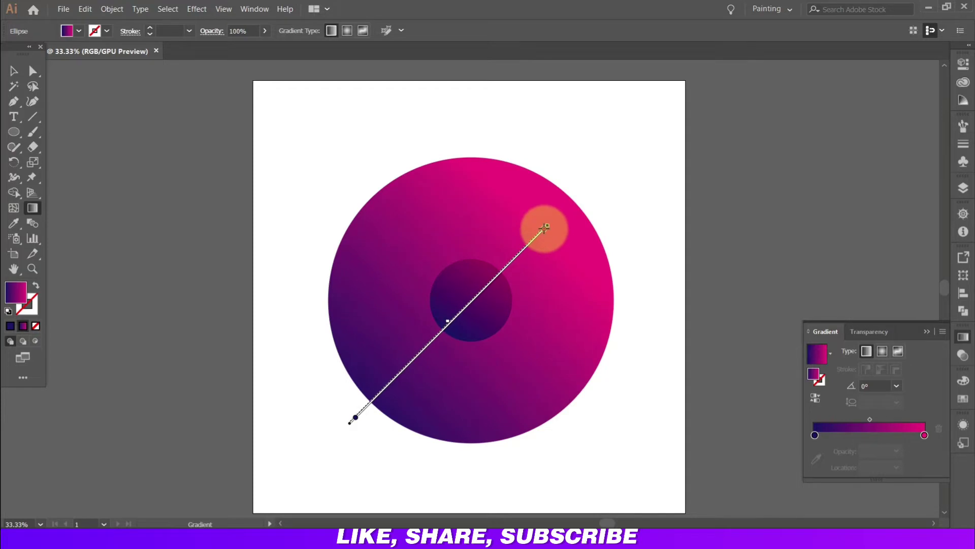
{"action": "left_click_drag", "start_coordinate": [601, 189], "coordinate": [380, 387]}
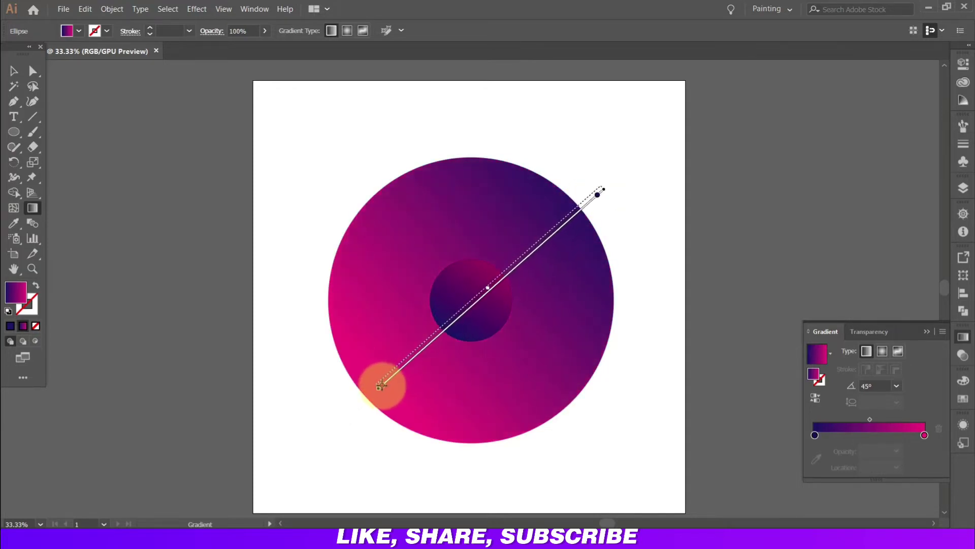
{"action": "left_click_drag", "start_coordinate": [645, 147], "coordinate": [388, 369]}
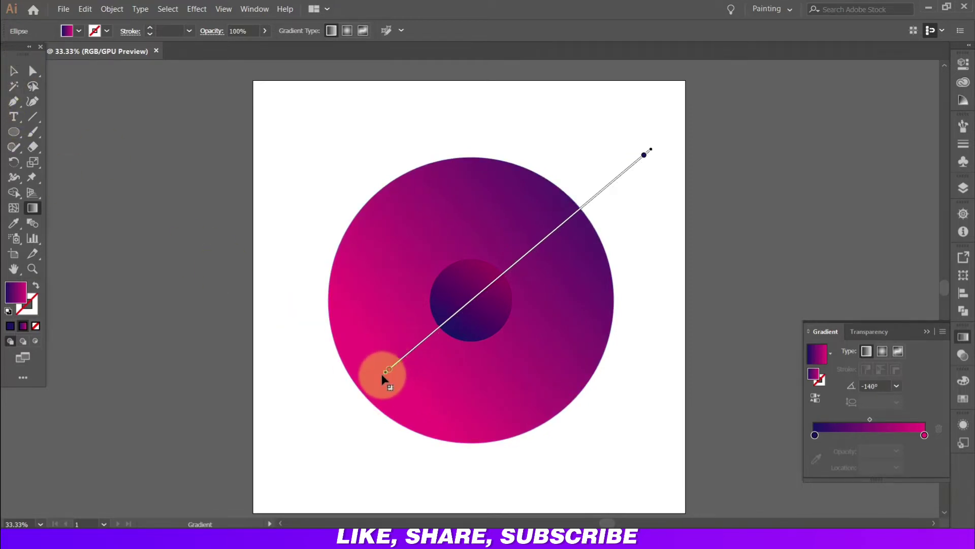
{"action": "left_click_drag", "start_coordinate": [390, 368], "coordinate": [370, 384]}
Step: Marquee-select both circles with the Selection tool
{"action": "left_click", "coordinate": [14, 86]}
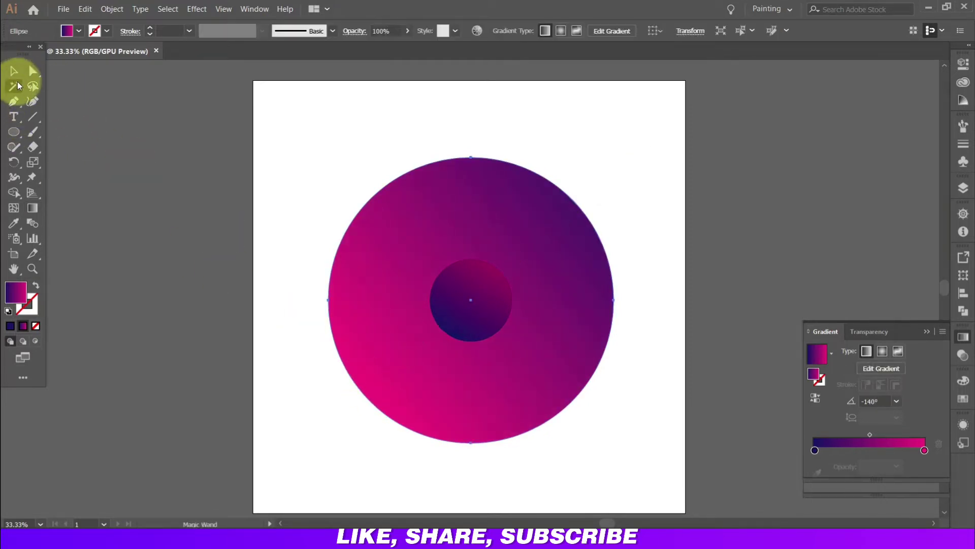
{"action": "left_click", "coordinate": [14, 71]}
{"action": "left_click_drag", "start_coordinate": [260, 120], "coordinate": [620, 390]}
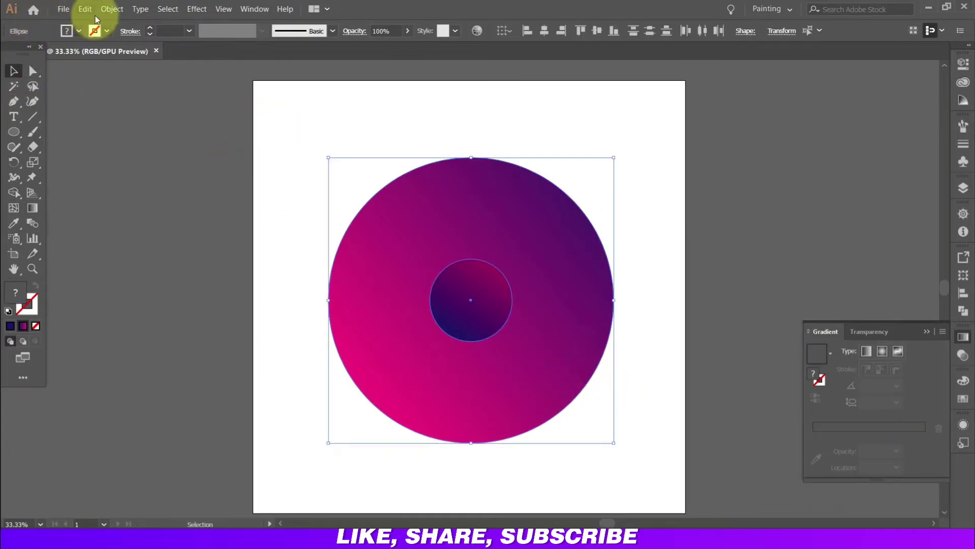
Step: Blend the two circles and set the blend spacing to 14 specified steps
{"action": "left_click", "coordinate": [112, 9]}
{"action": "mouse_move", "coordinate": [122, 273]}
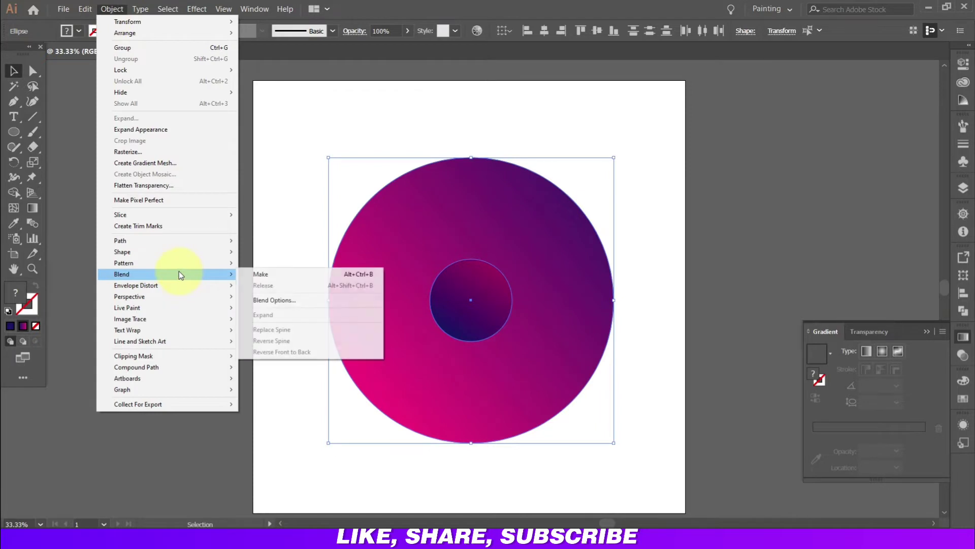
{"action": "left_click", "coordinate": [267, 274]}
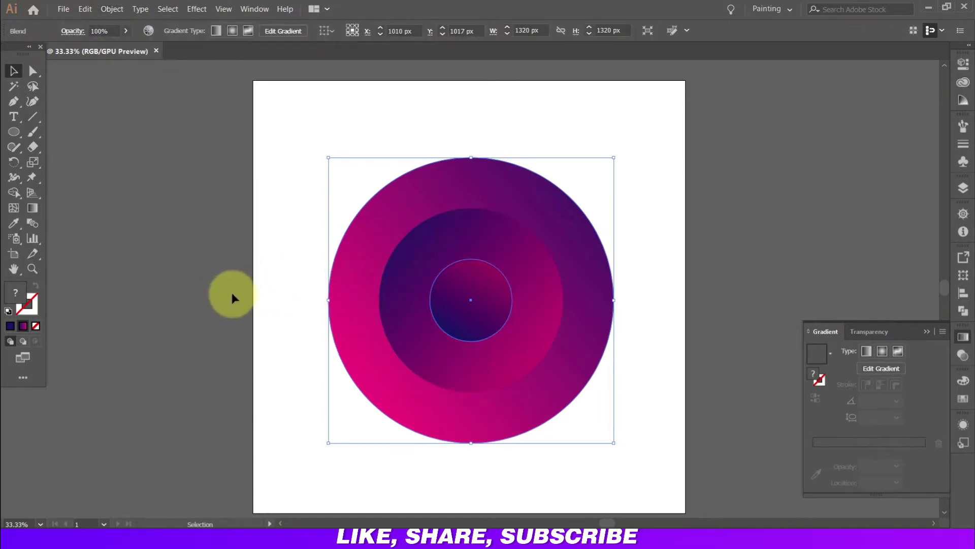
{"action": "left_click", "coordinate": [113, 9]}
{"action": "mouse_move", "coordinate": [122, 274]}
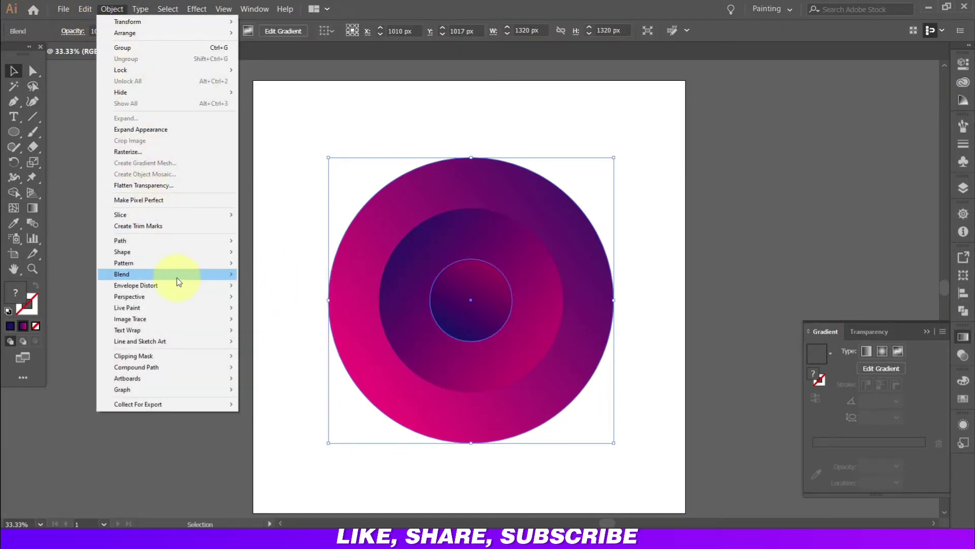
{"action": "left_click", "coordinate": [269, 300]}
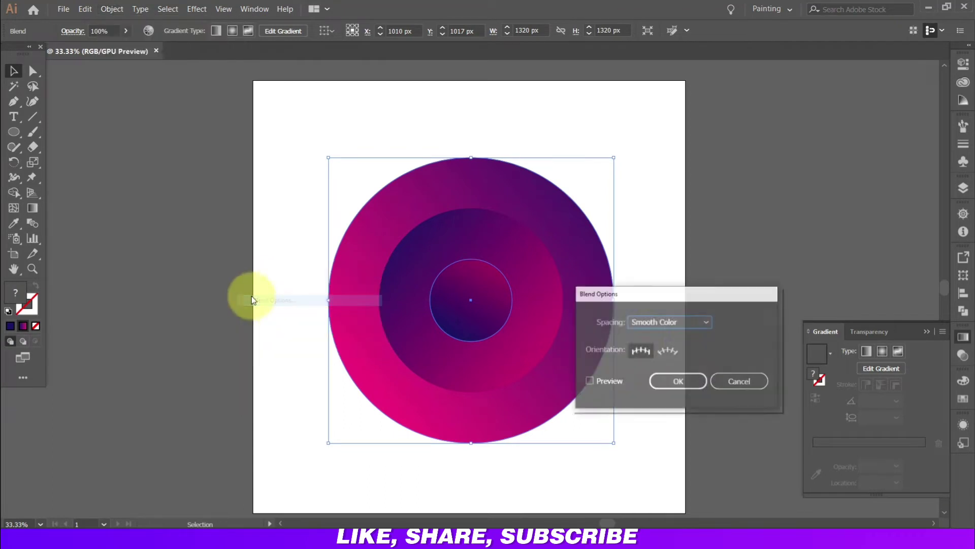
{"action": "left_click", "coordinate": [589, 381]}
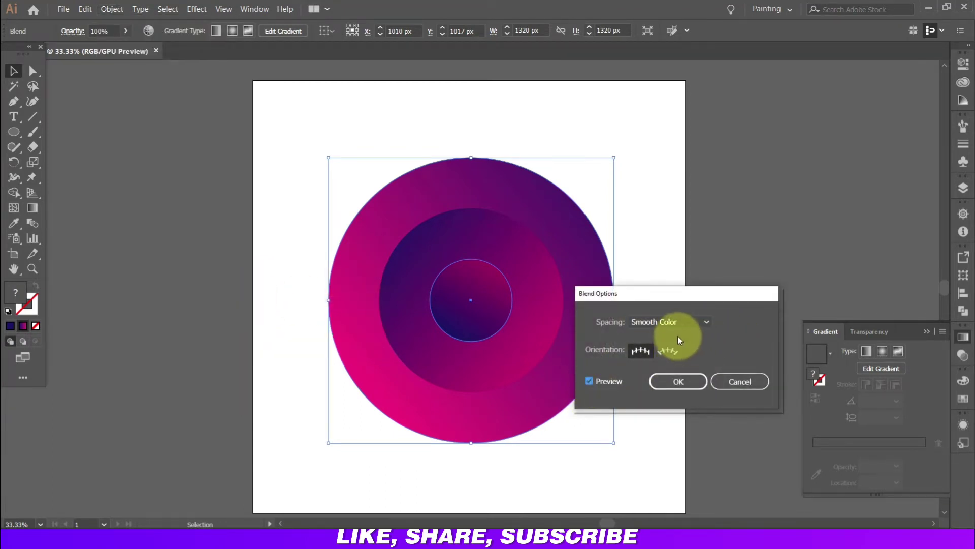
{"action": "left_click", "coordinate": [677, 323]}
{"action": "left_click", "coordinate": [681, 348]}
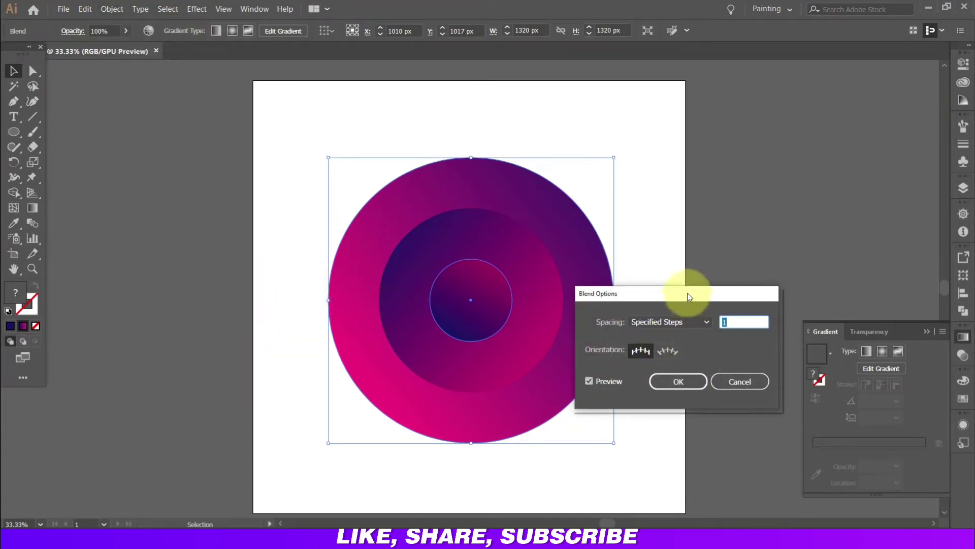
{"action": "left_click_drag", "start_coordinate": [688, 297], "coordinate": [724, 261]}
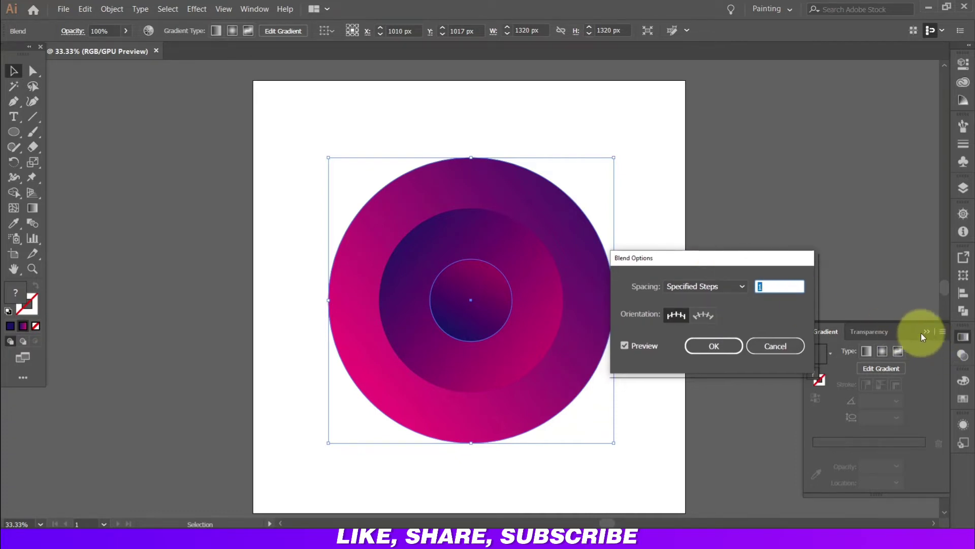
{"action": "left_click", "coordinate": [764, 282]}
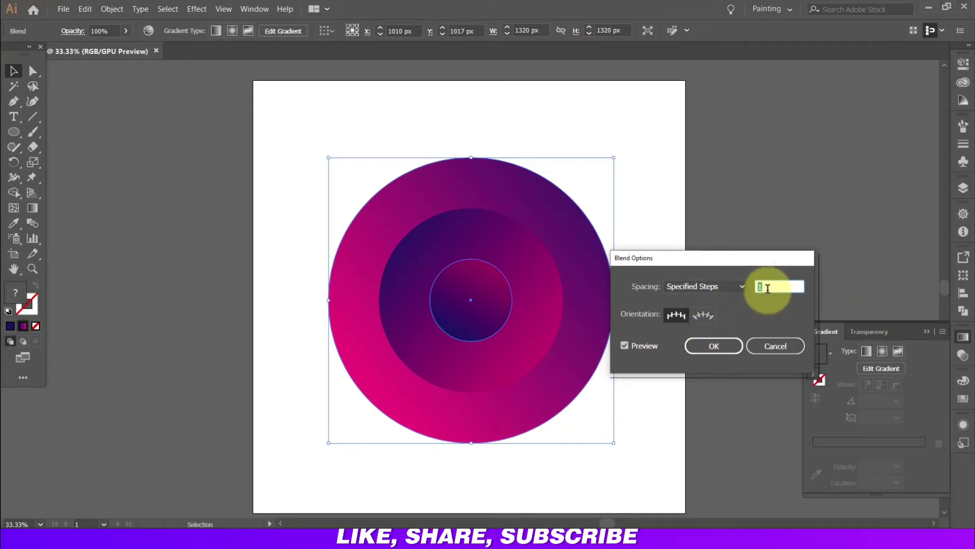
{"action": "type", "text": "14"}
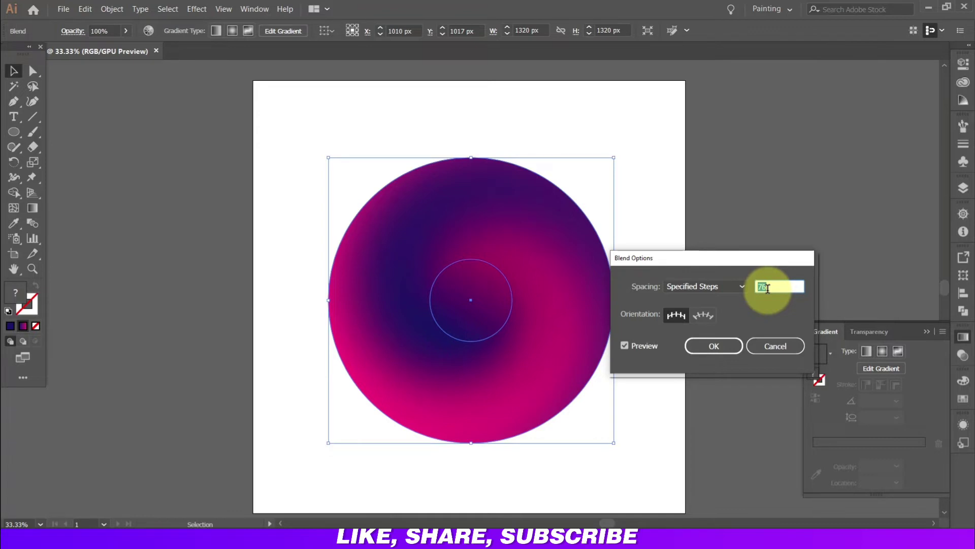
Step: Apply the 14-step blend settings and collapse the gradient panel
{"action": "left_click", "coordinate": [714, 347]}
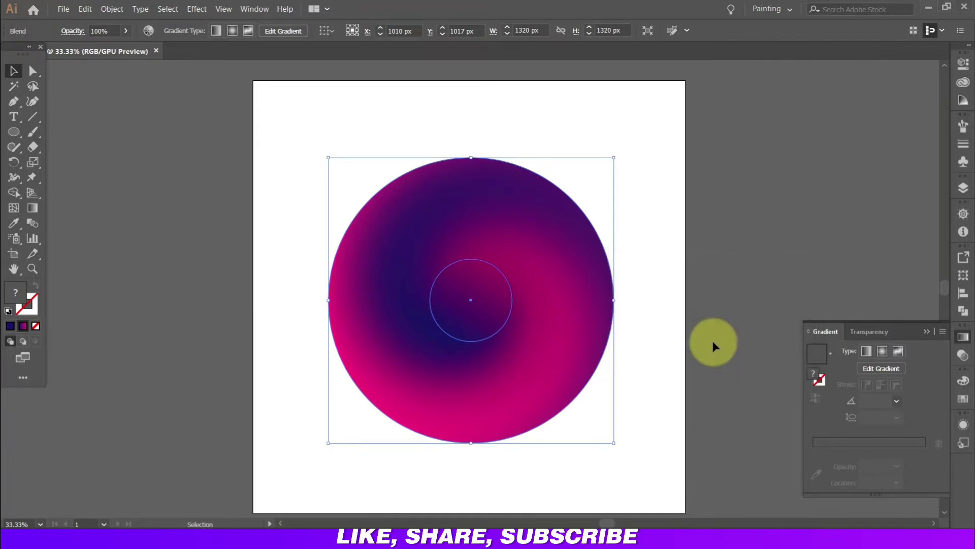
{"action": "left_click", "coordinate": [925, 332]}
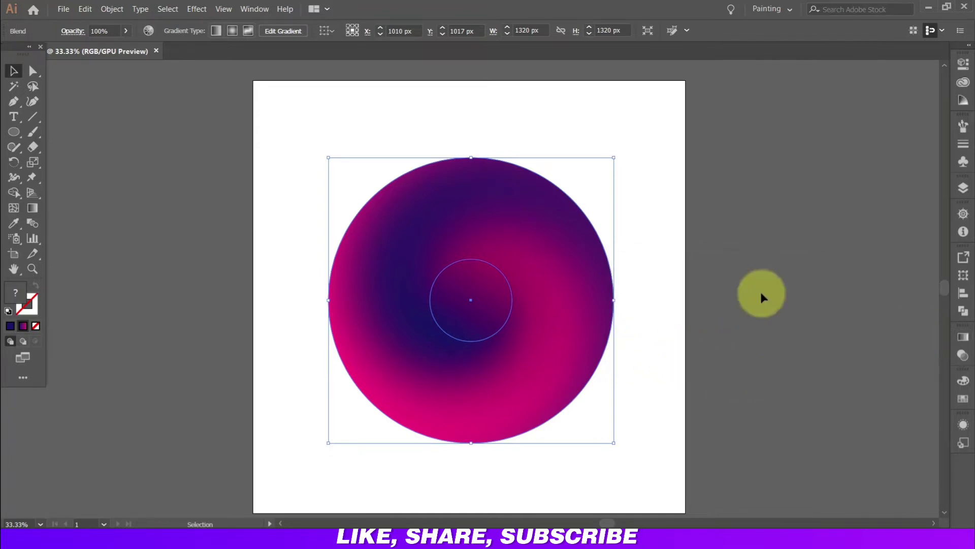
{"action": "left_click", "coordinate": [32, 71]}
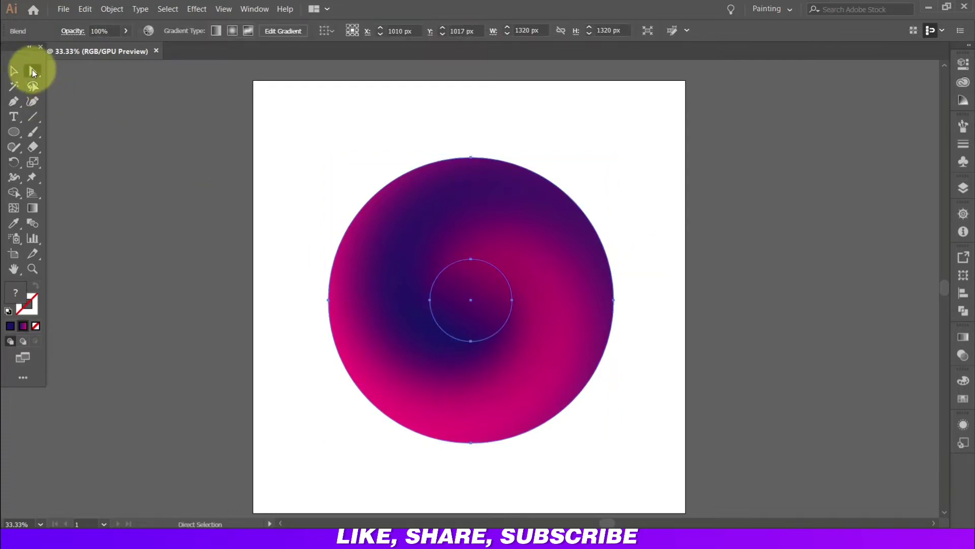
{"action": "left_click", "coordinate": [483, 298]}
{"action": "left_click", "coordinate": [15, 74]}
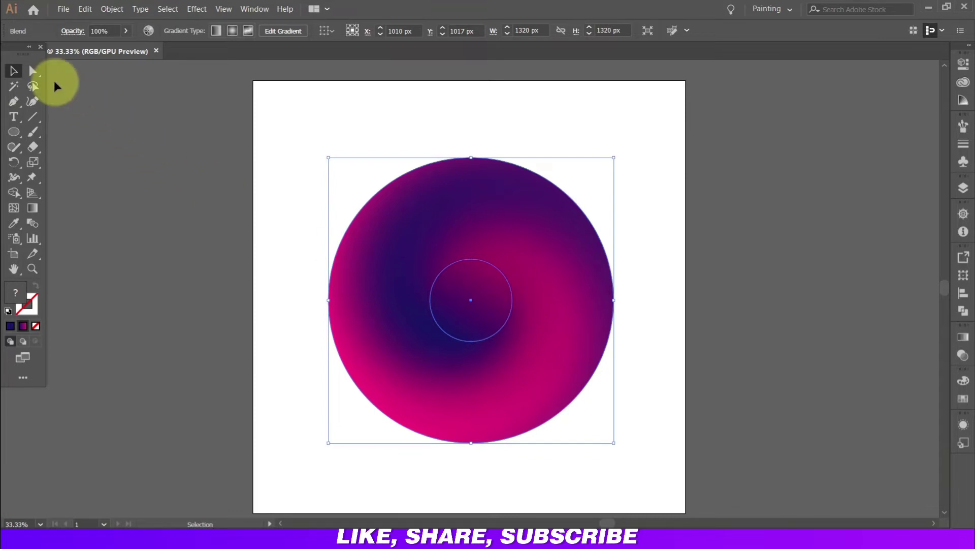
{"action": "left_click", "coordinate": [32, 71]}
Step: Select the blend's small inner circle and rotate it to twist the swirl
{"action": "left_click", "coordinate": [652, 322]}
{"action": "left_click", "coordinate": [507, 294]}
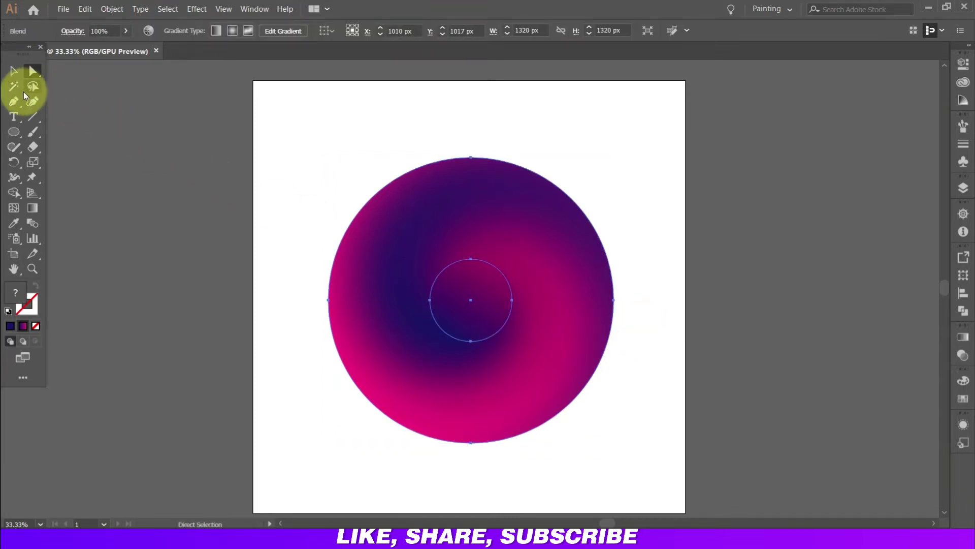
{"action": "left_click", "coordinate": [14, 72]}
{"action": "left_click", "coordinate": [431, 313]}
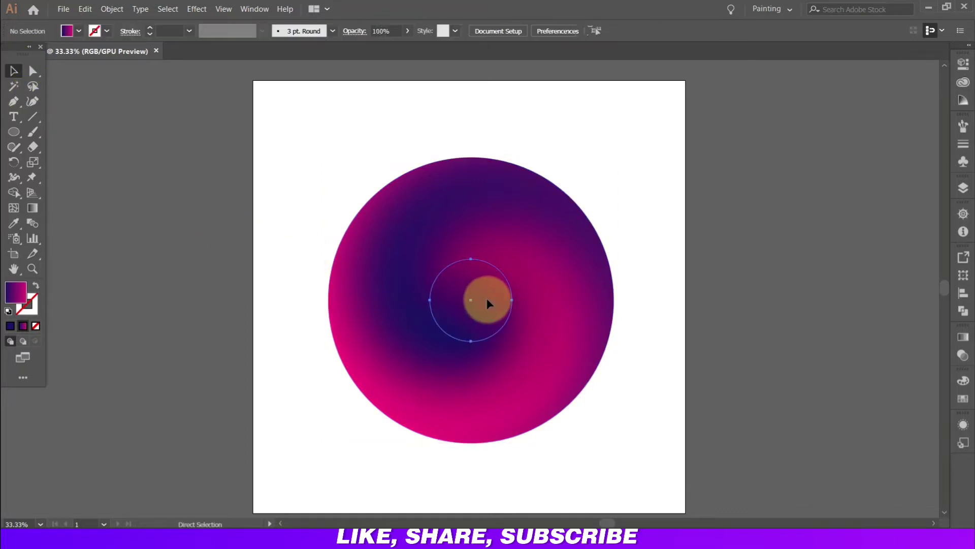
{"action": "left_click_drag", "start_coordinate": [513, 257], "coordinate": [535, 323]}
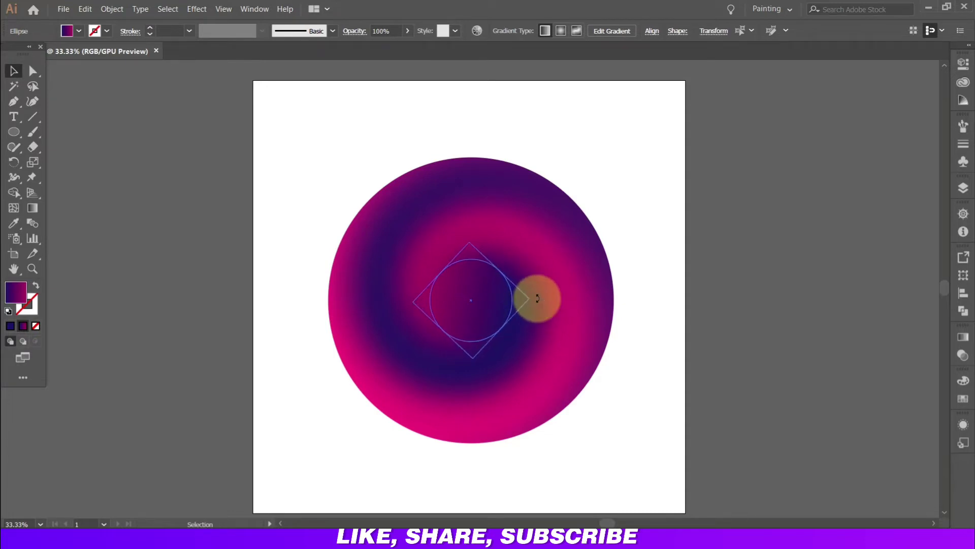
{"action": "mouse_move", "coordinate": [527, 323]}
{"action": "left_mouse_down"}
{"action": "mouse_move", "coordinate": [509, 257]}
{"action": "mouse_move", "coordinate": [525, 281]}
{"action": "mouse_move", "coordinate": [529, 273]}
{"action": "left_mouse_up"}
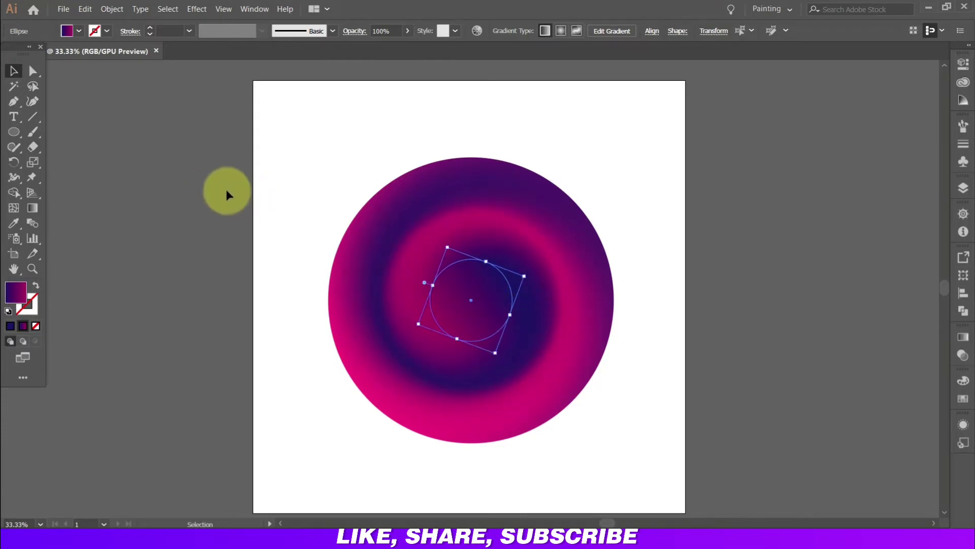
Step: Draw a large circle around the swirl and send it to the back
{"action": "left_click", "coordinate": [150, 210]}
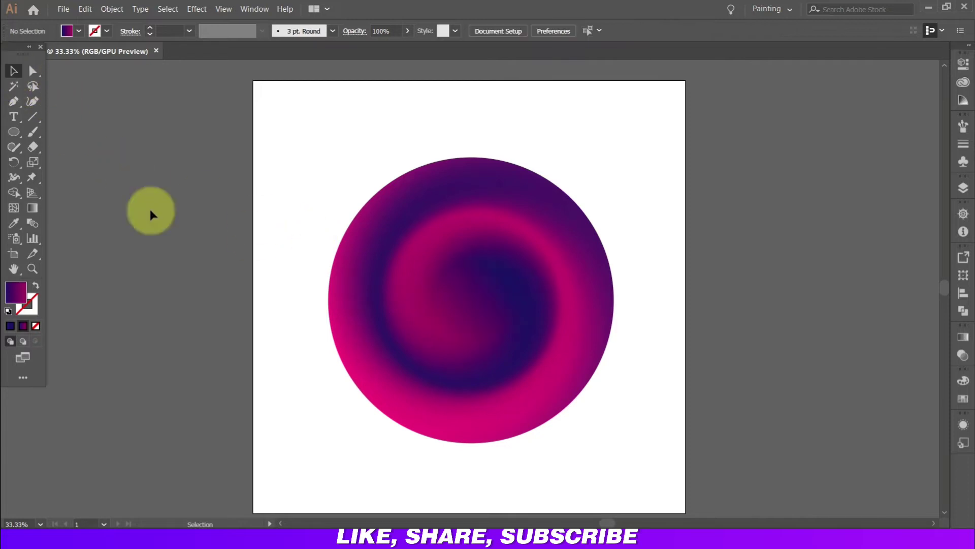
{"action": "left_click", "coordinate": [14, 134]}
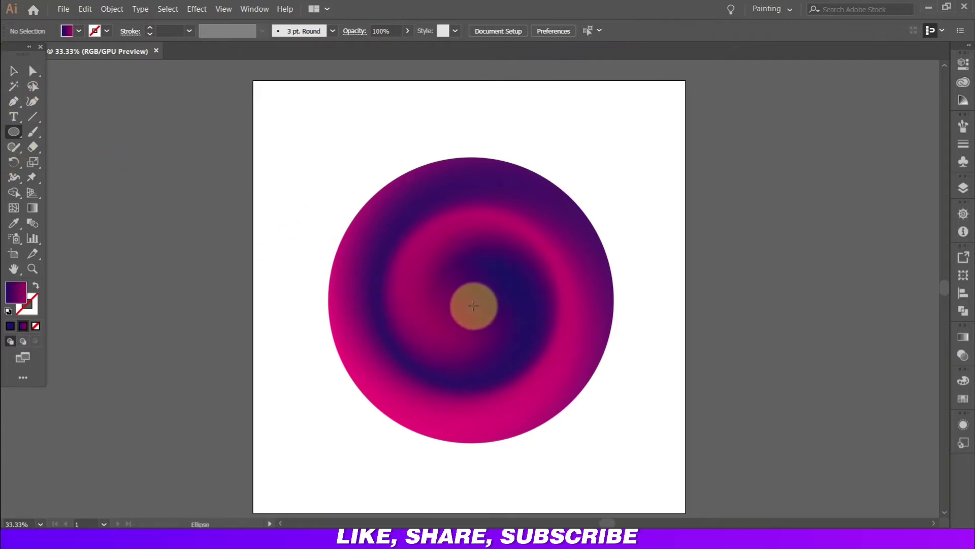
{"action": "left_click_drag", "start_coordinate": [473, 305], "coordinate": [655, 481]}
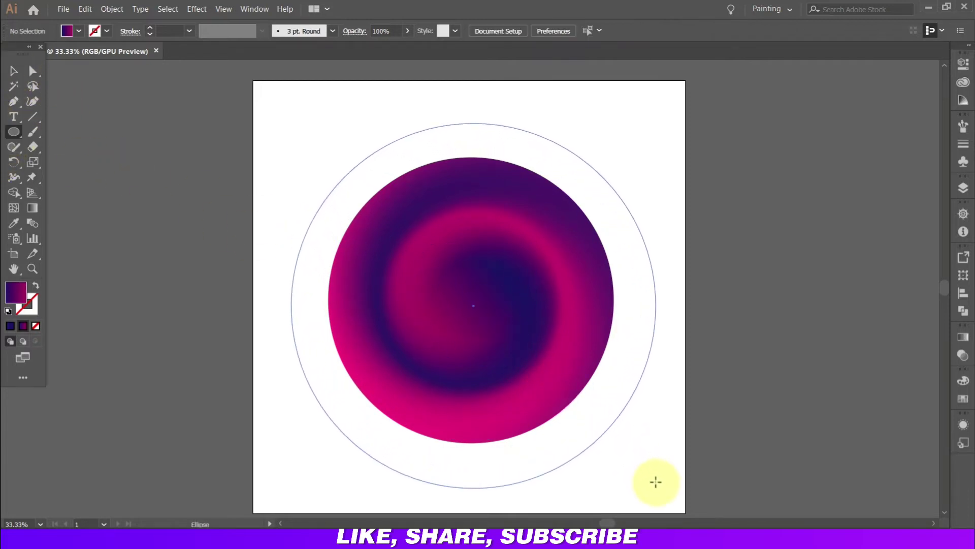
{"action": "left_click", "coordinate": [14, 71]}
{"action": "right_click", "coordinate": [458, 271]}
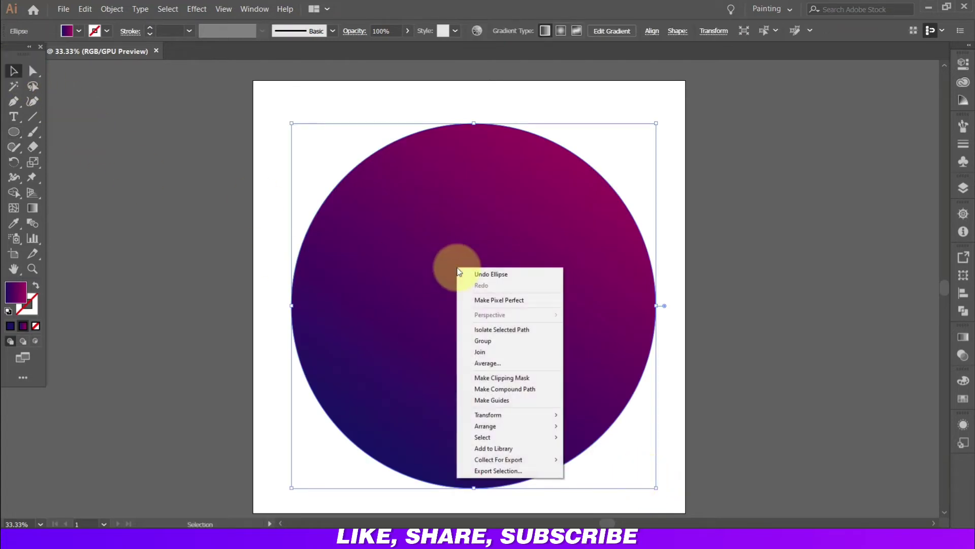
{"action": "mouse_move", "coordinate": [485, 426]}
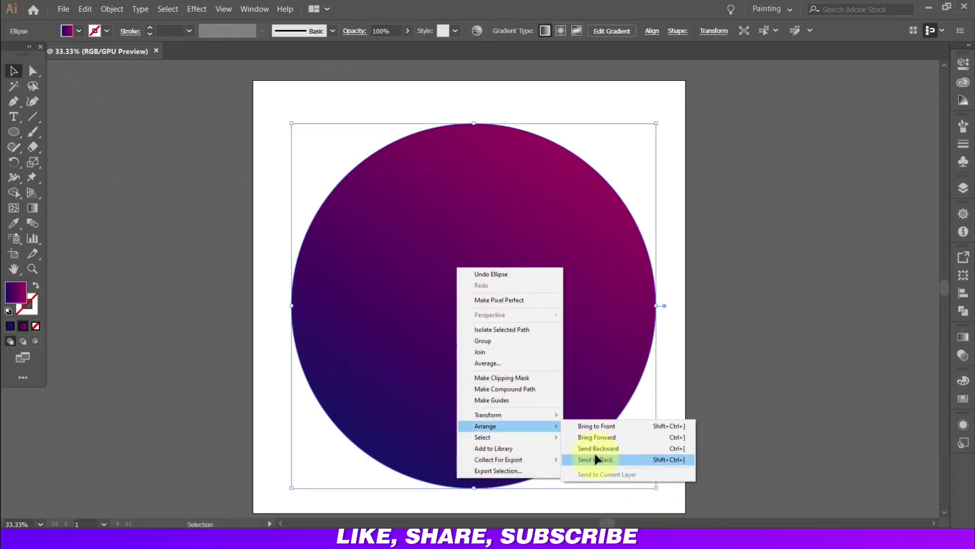
{"action": "left_click", "coordinate": [597, 460]}
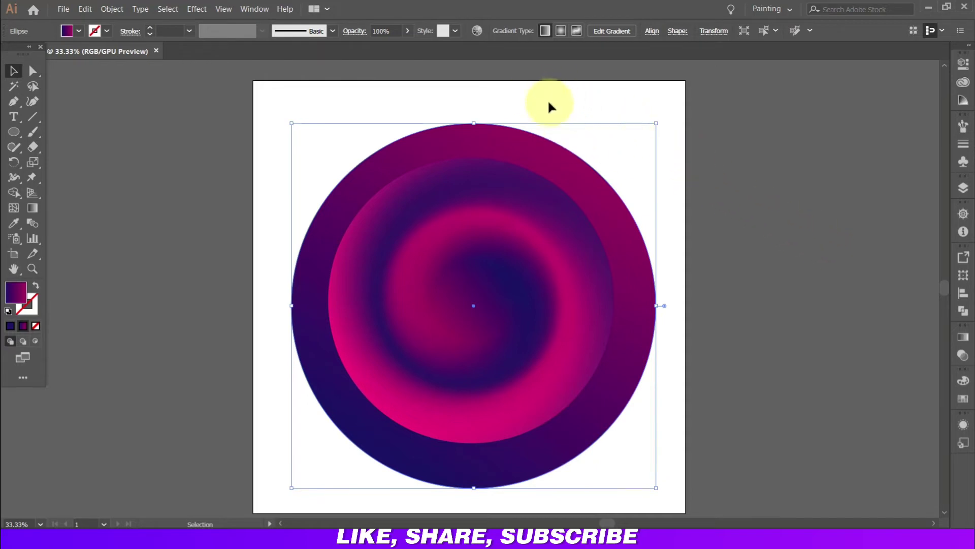
Step: Centre all circles horizontally and vertically on each other, then select the outer circle
{"action": "key", "text": "ctrl+a"}
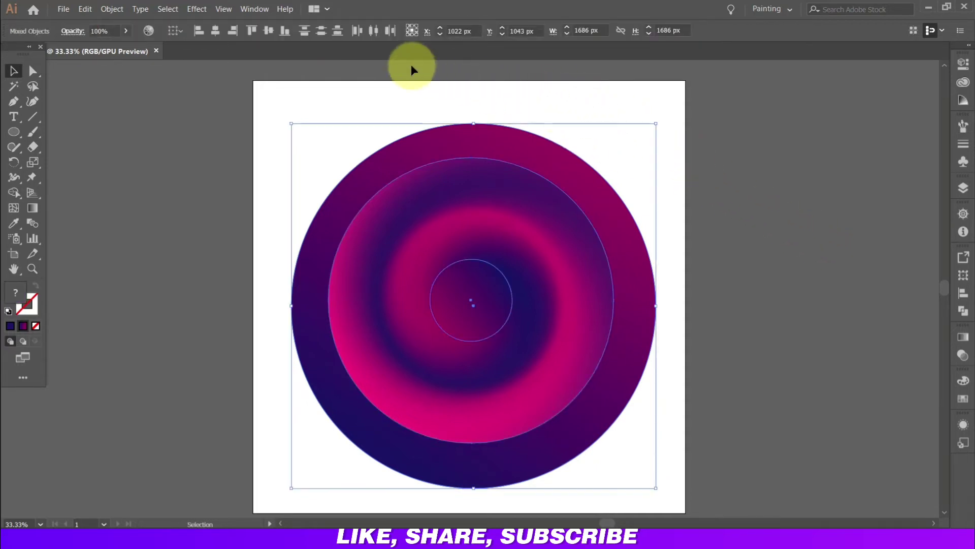
{"action": "left_click", "coordinate": [217, 32]}
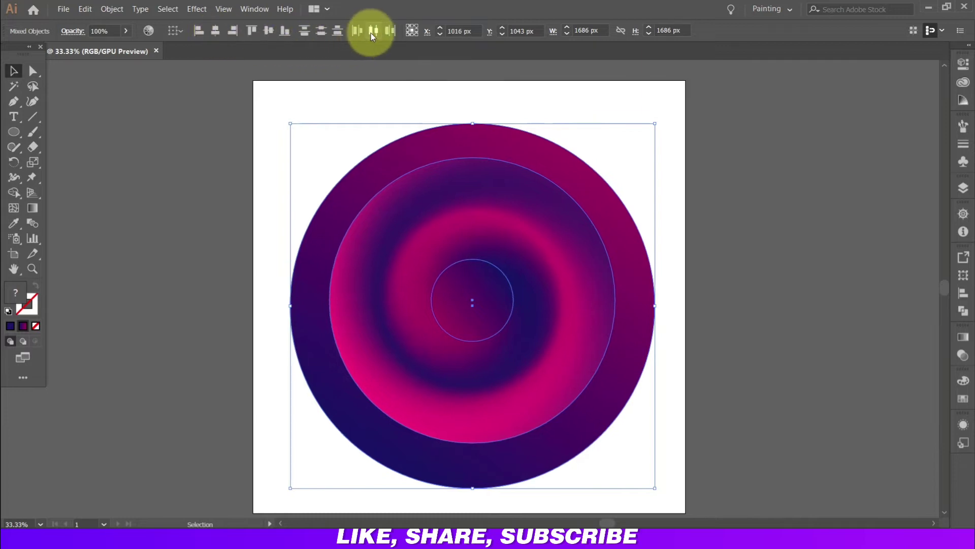
{"action": "left_click", "coordinate": [275, 31]}
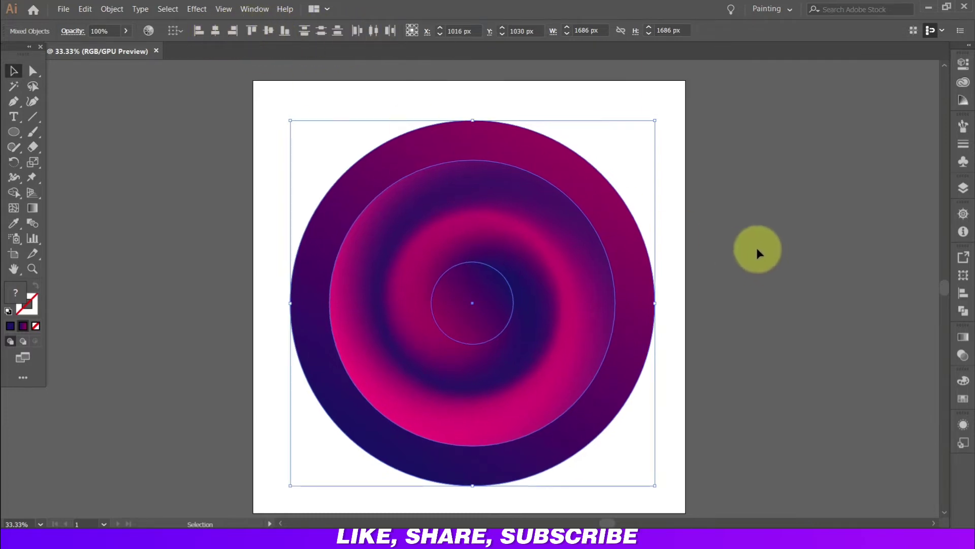
{"action": "left_click", "coordinate": [756, 252]}
{"action": "left_click", "coordinate": [629, 235]}
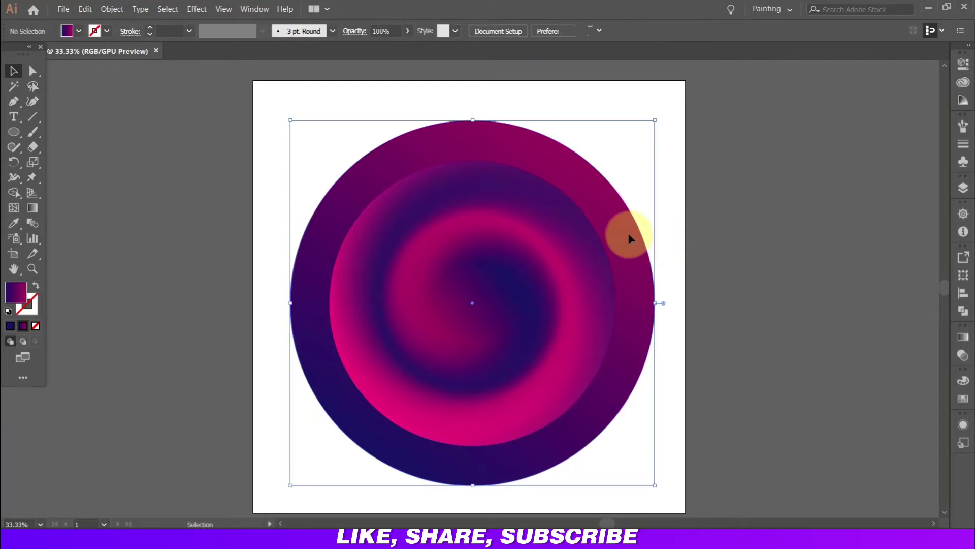
Step: Move the outer circle's right gradient stop to the end and colour it cyan
{"action": "left_click", "coordinate": [963, 337]}
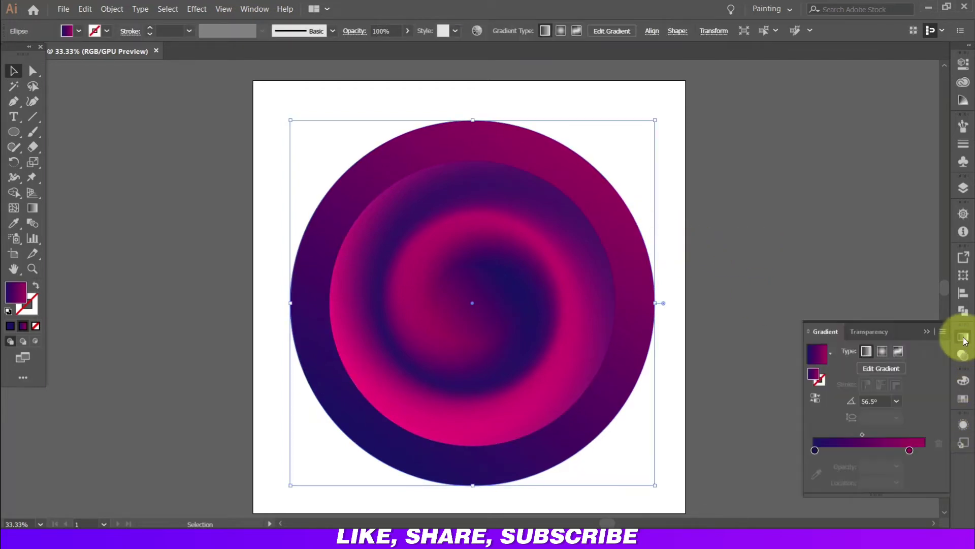
{"action": "left_click_drag", "start_coordinate": [911, 451], "coordinate": [924, 450]}
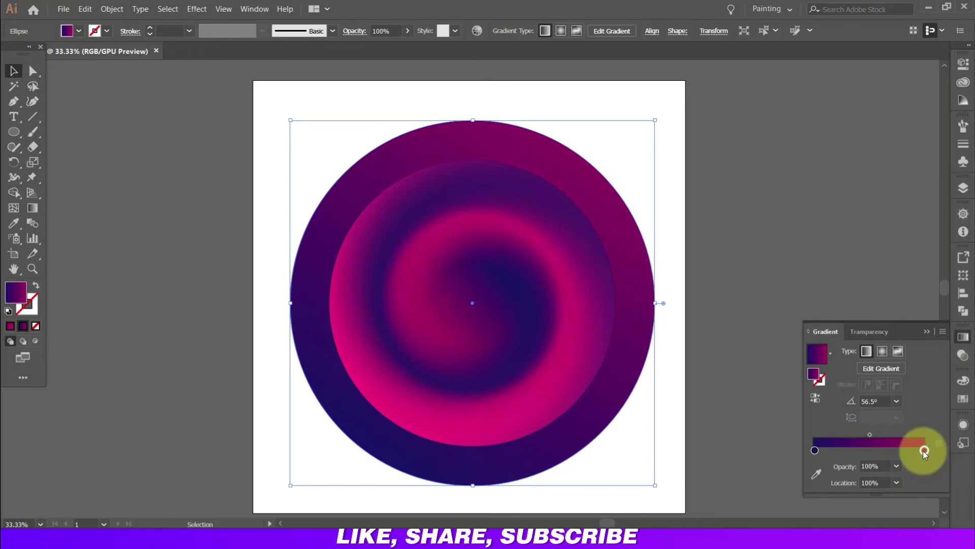
{"action": "double_click", "coordinate": [924, 450]}
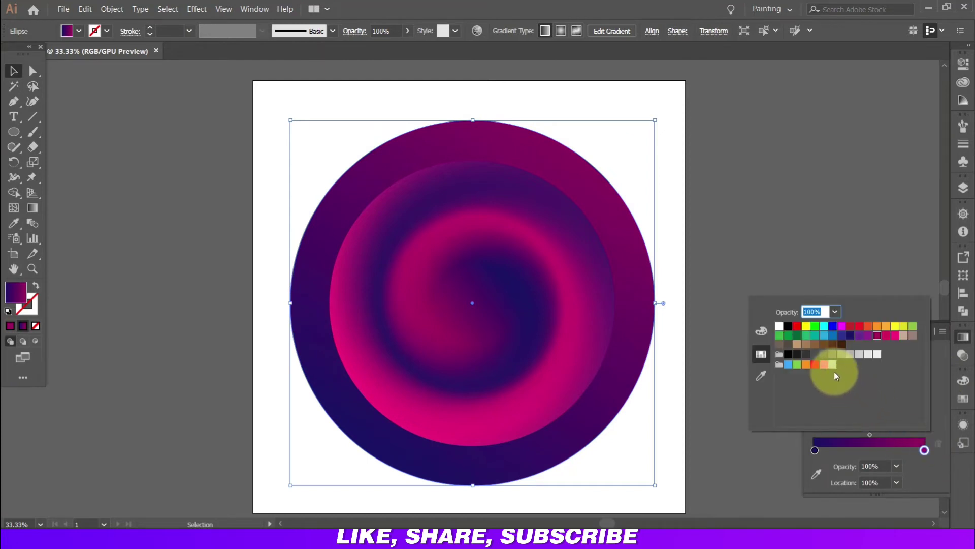
{"action": "left_click", "coordinate": [823, 336]}
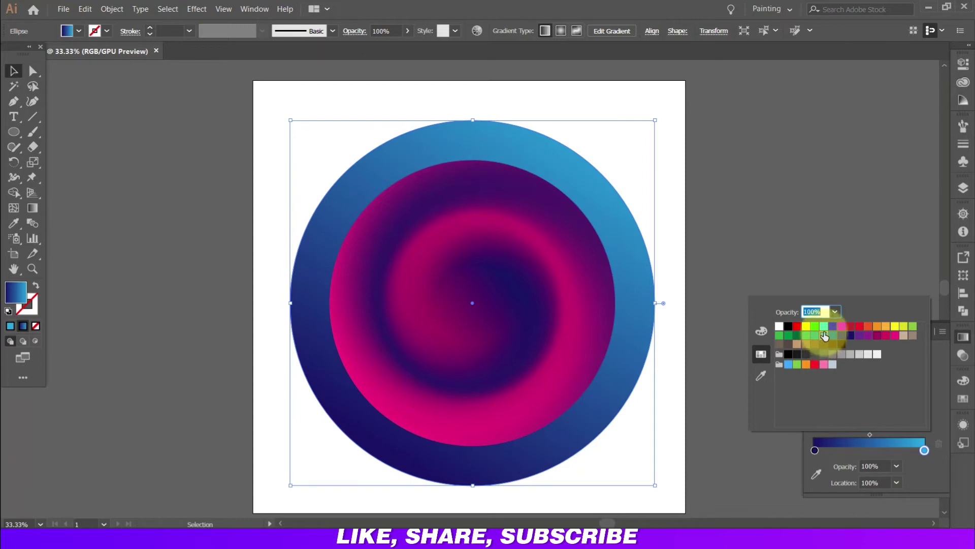
{"action": "left_click", "coordinate": [824, 326]}
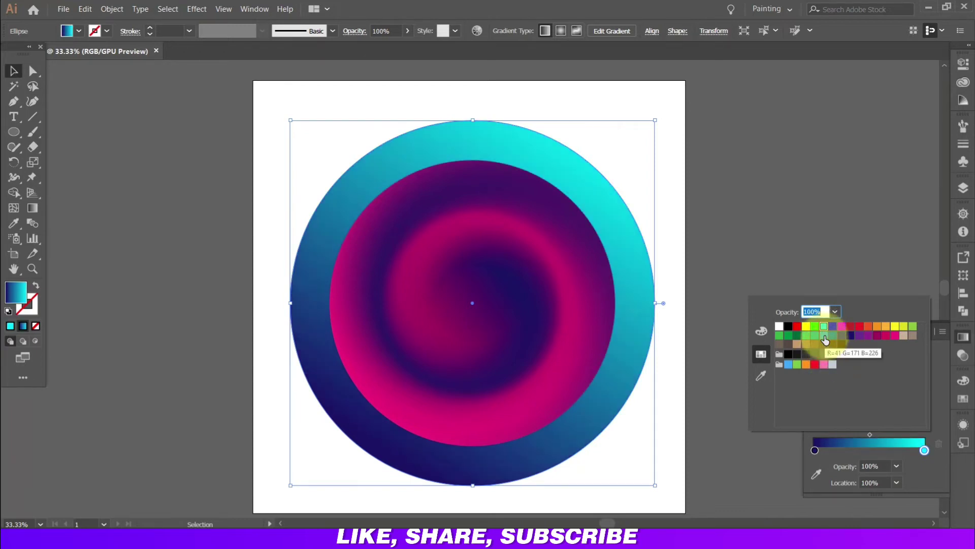
{"action": "left_click", "coordinate": [825, 339]}
Step: Colour the outer circle's left gradient stop pink
{"action": "left_click", "coordinate": [815, 451]}
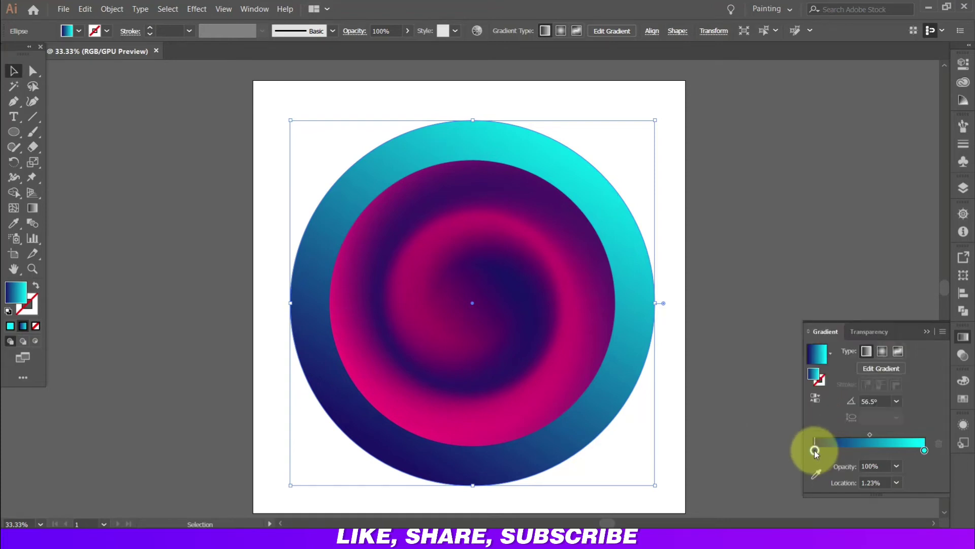
{"action": "double_click", "coordinate": [815, 451]}
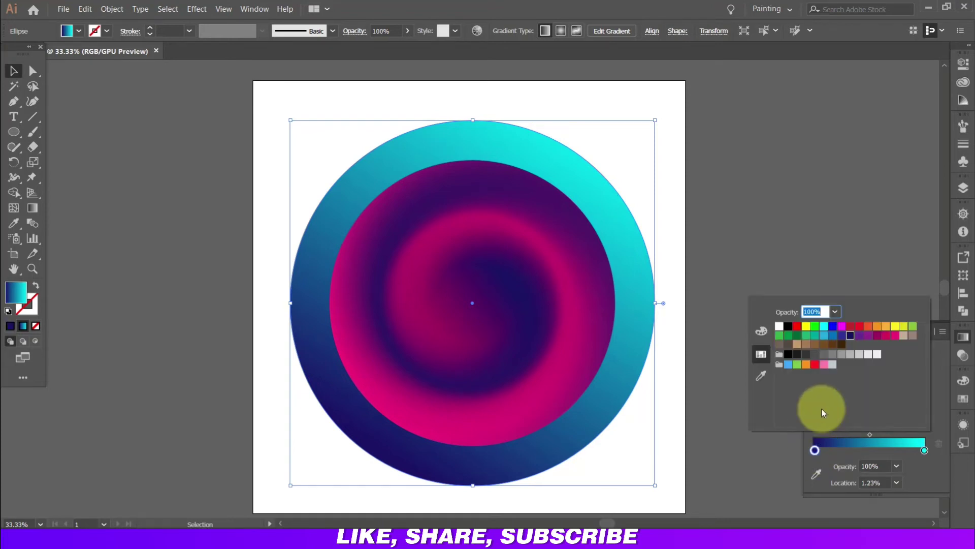
{"action": "left_click", "coordinate": [824, 365]}
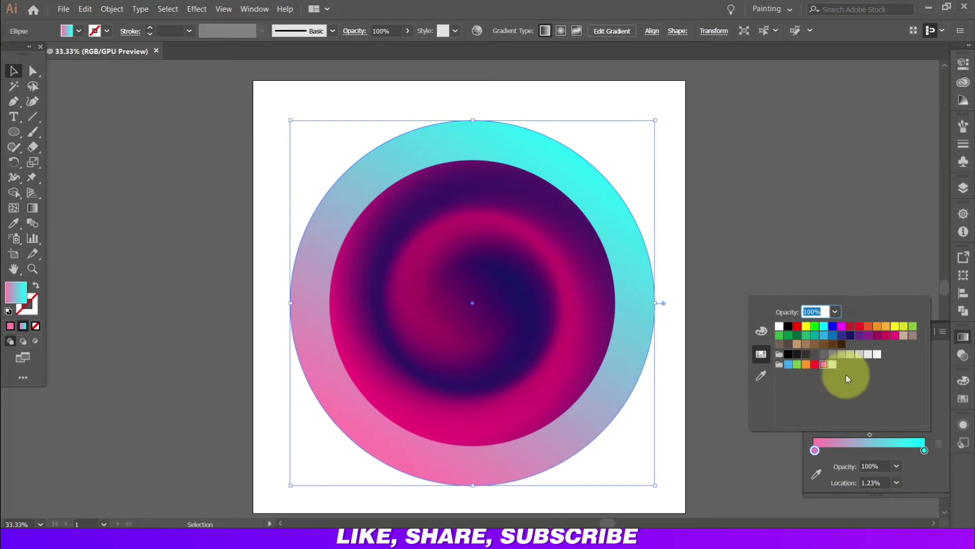
{"action": "left_click", "coordinate": [701, 267]}
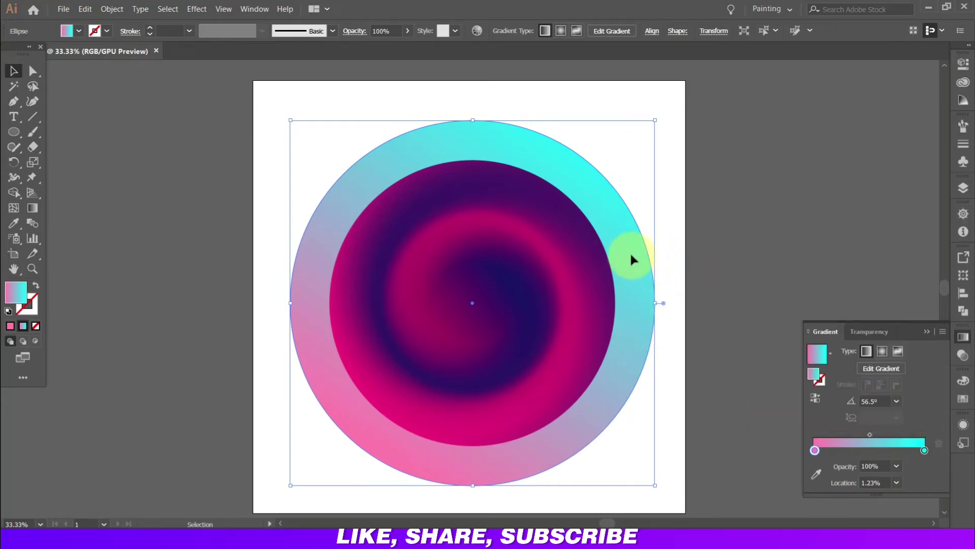
Step: Redraw the ring's gradient diagonally and soften the cyan stop to light blue via RGB sliders
{"action": "left_click", "coordinate": [29, 209]}
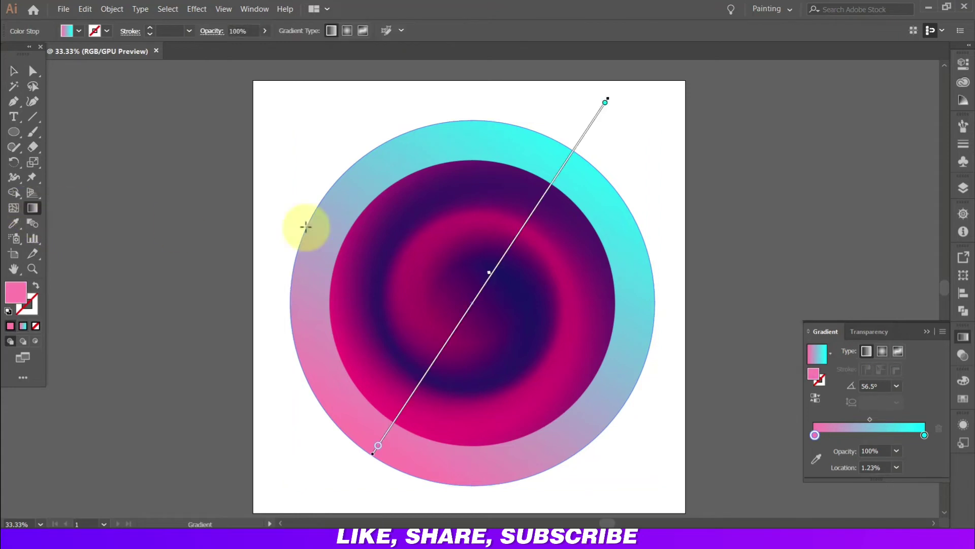
{"action": "mouse_move", "coordinate": [702, 123]}
{"action": "left_mouse_down"}
{"action": "mouse_move", "coordinate": [383, 426]}
{"action": "mouse_move", "coordinate": [186, 455]}
{"action": "mouse_move", "coordinate": [115, 481]}
{"action": "left_mouse_up"}
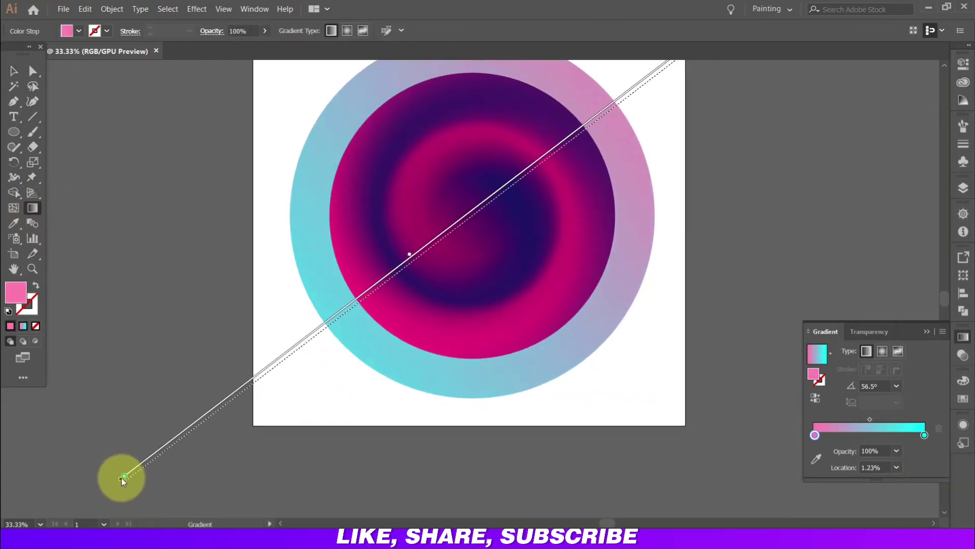
{"action": "double_click", "coordinate": [925, 435]}
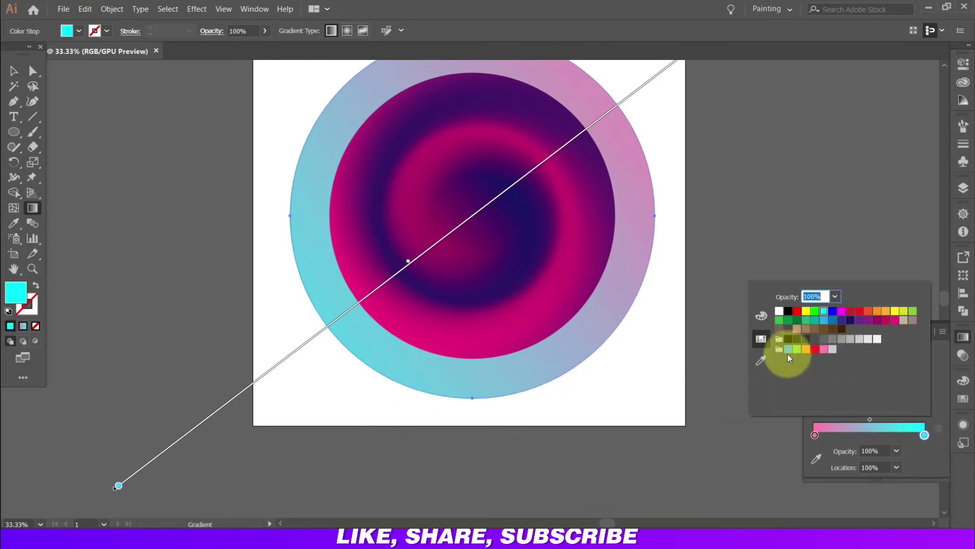
{"action": "left_click", "coordinate": [757, 317]}
{"action": "left_click_drag", "start_coordinate": [819, 320], "coordinate": [848, 320]}
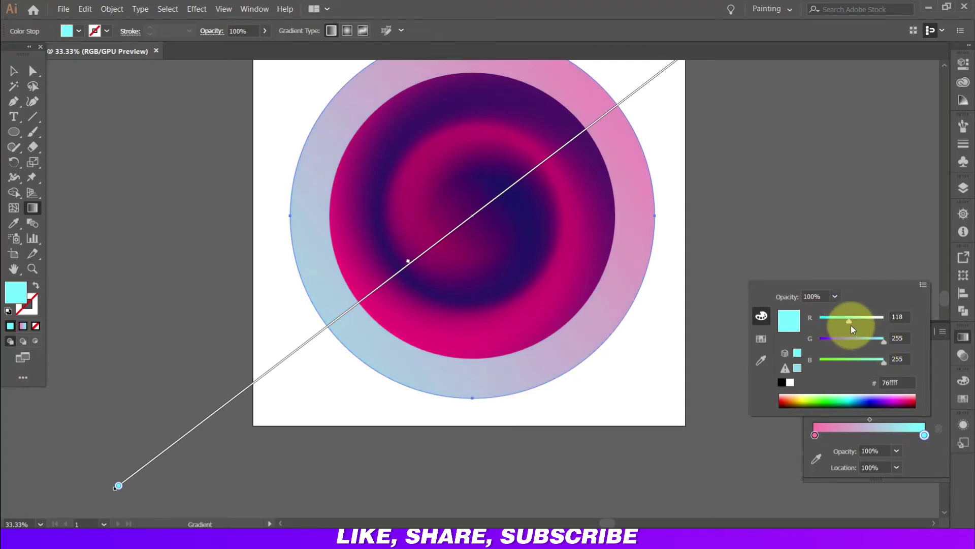
{"action": "left_click_drag", "start_coordinate": [851, 325], "coordinate": [843, 319]}
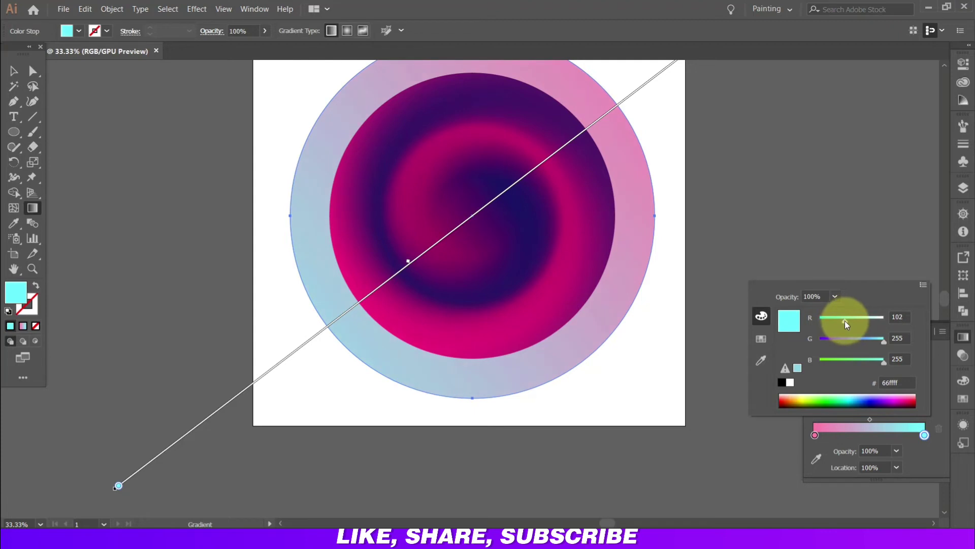
{"action": "left_click_drag", "start_coordinate": [845, 319], "coordinate": [876, 342]}
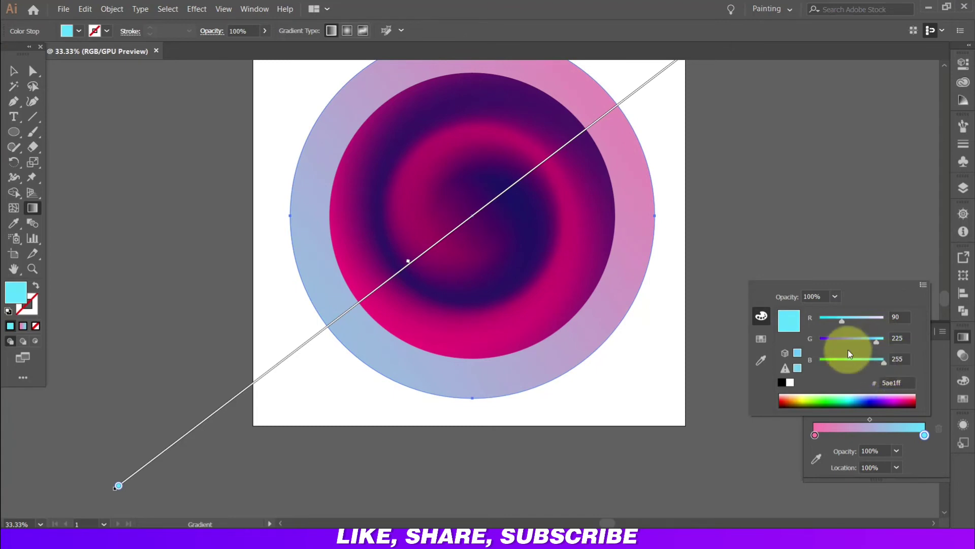
{"action": "left_click", "coordinate": [18, 76]}
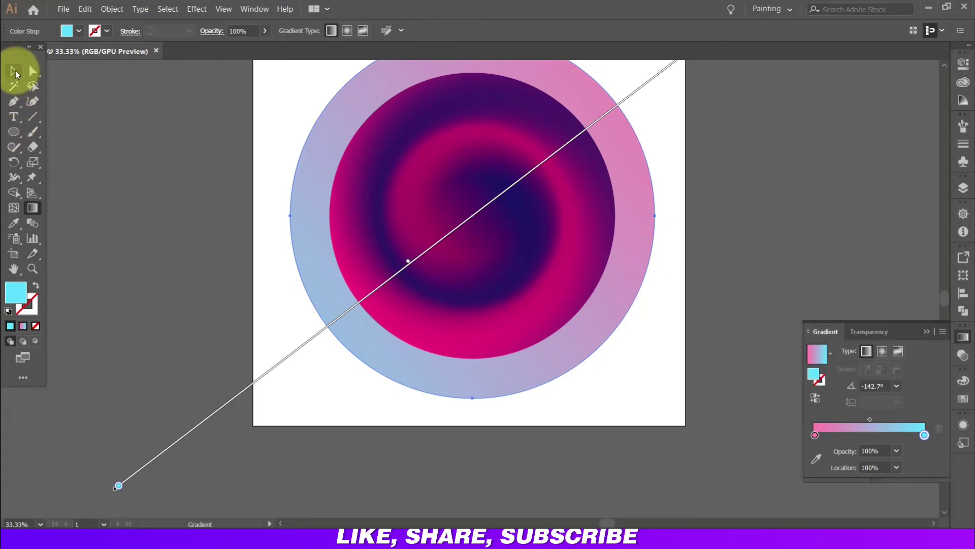
{"action": "left_click", "coordinate": [744, 344]}
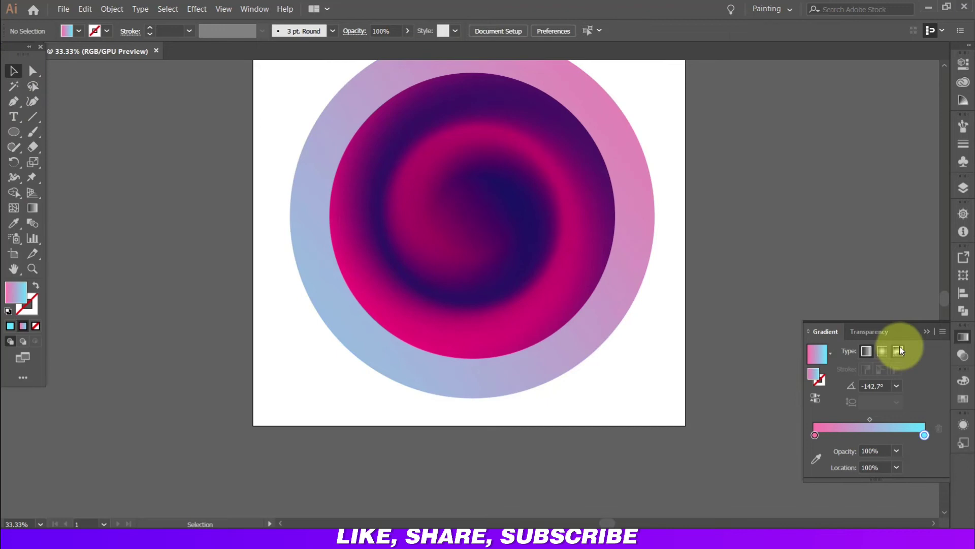
Step: Collapse the Gradient panel and select the outer pink-and-blue ring circle
{"action": "left_click", "coordinate": [927, 332]}
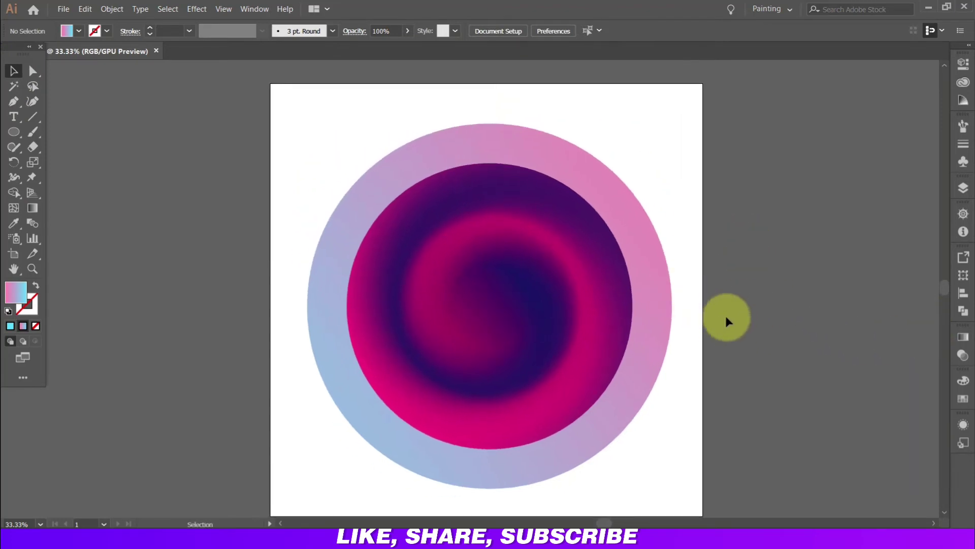
{"action": "key", "text": "ctrl+a"}
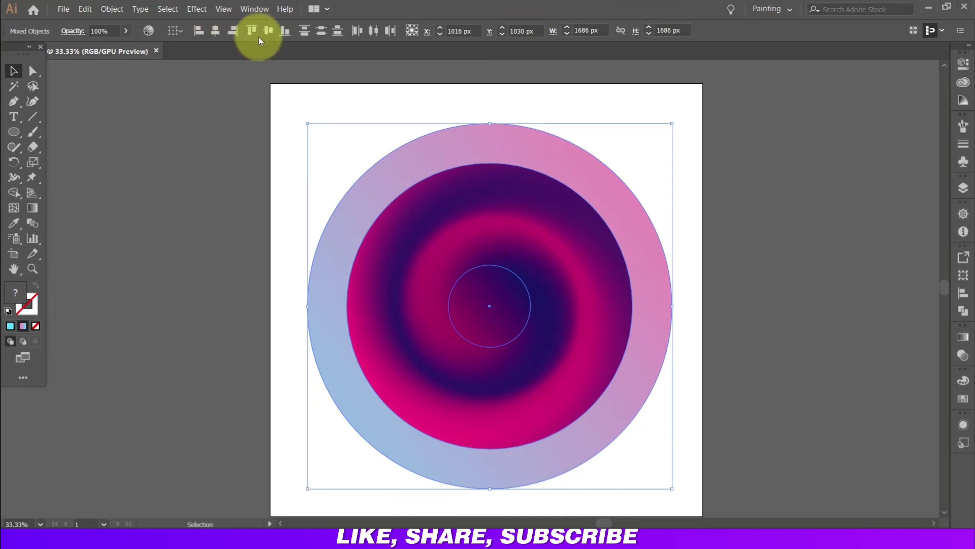
{"action": "left_click", "coordinate": [200, 142]}
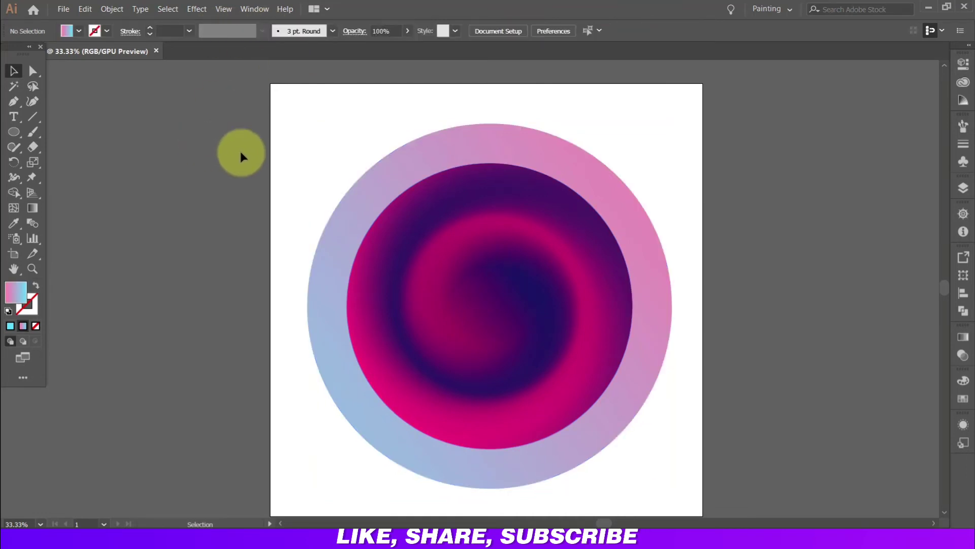
{"action": "left_click", "coordinate": [433, 148]}
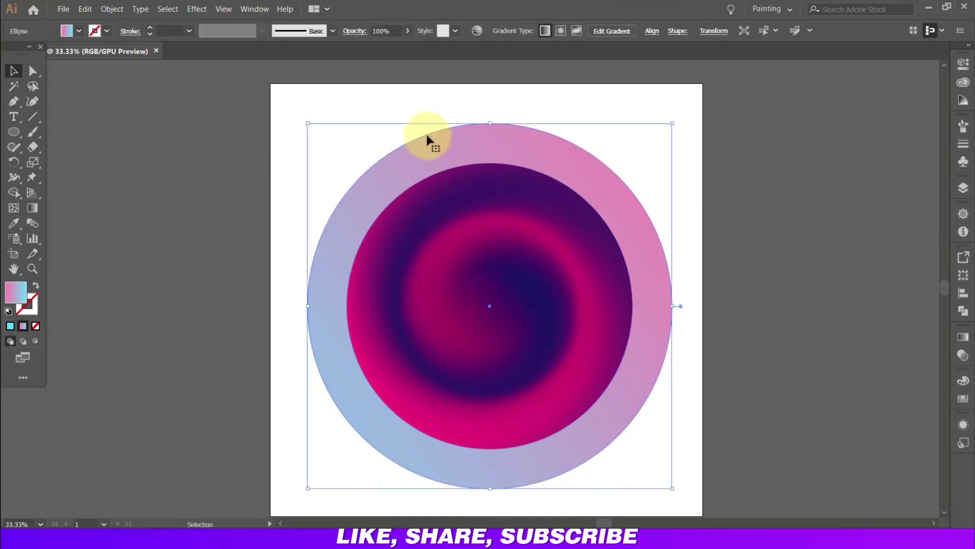
Step: Paste a copy of the ring circle in back and scale it well past the artboard
{"action": "left_click", "coordinate": [85, 9]}
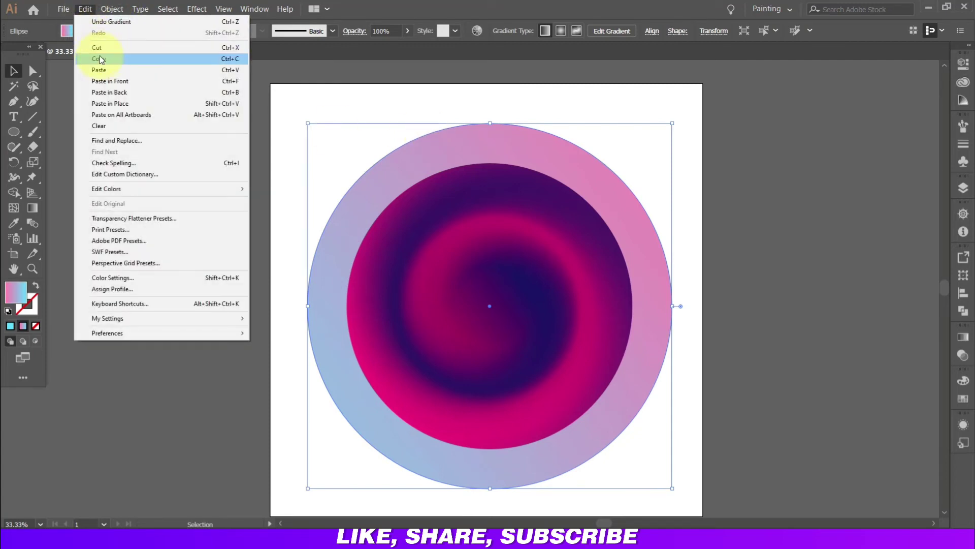
{"action": "left_click", "coordinate": [98, 59]}
{"action": "left_click", "coordinate": [84, 10]}
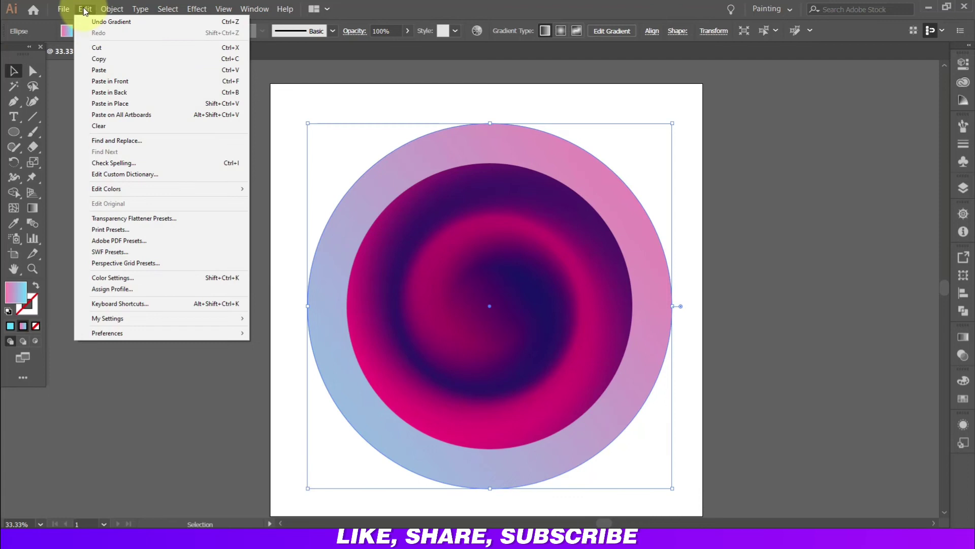
{"action": "left_click", "coordinate": [127, 94]}
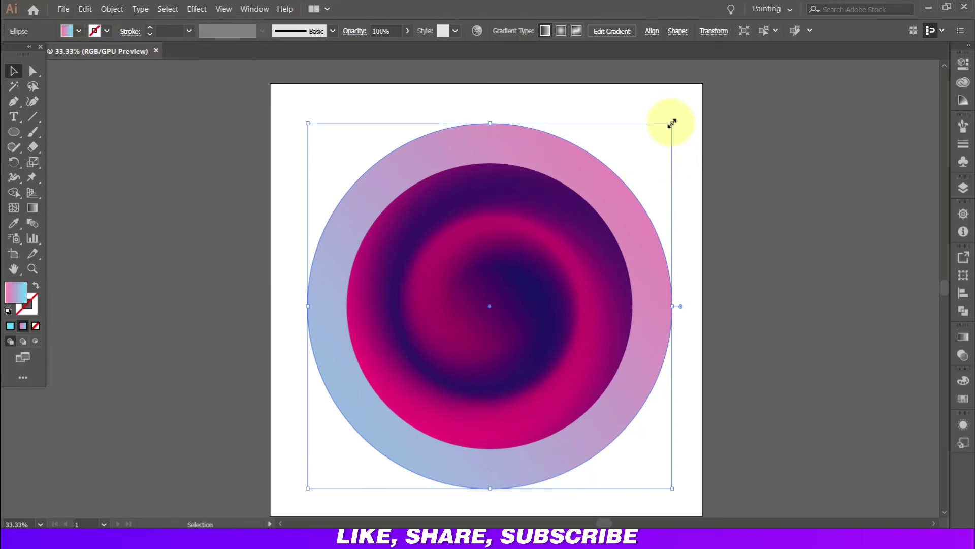
{"action": "left_click_drag", "start_coordinate": [672, 124], "coordinate": [757, 24]}
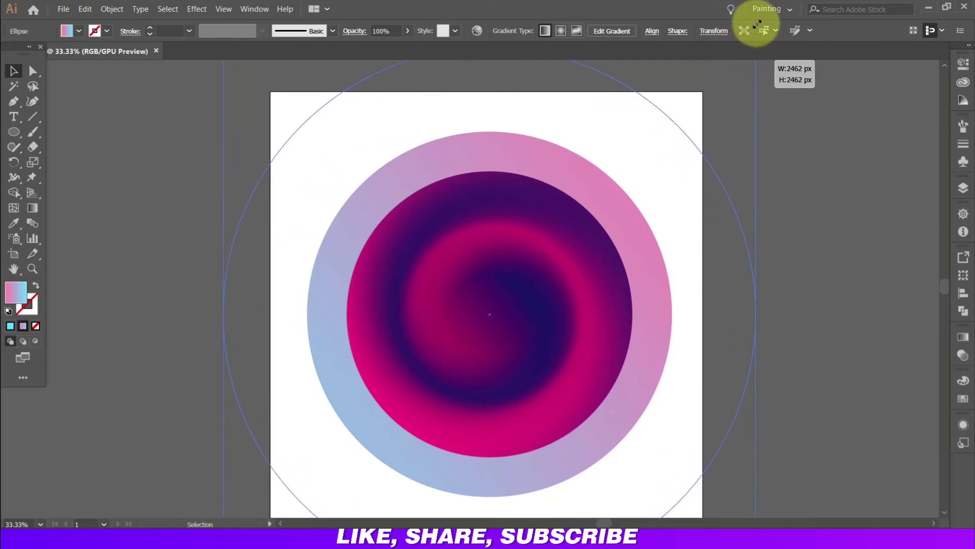
{"action": "left_click_drag", "start_coordinate": [757, 24], "coordinate": [744, 77]}
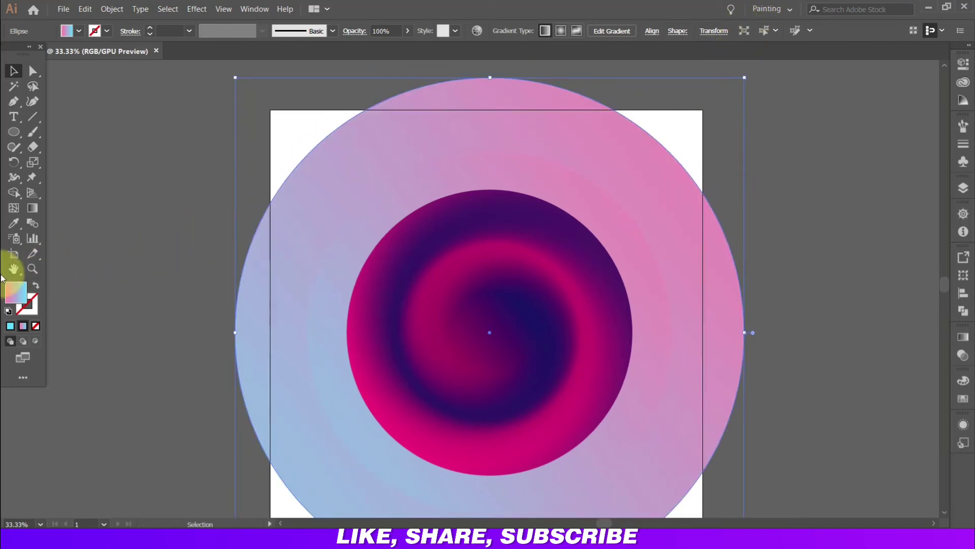
{"action": "key", "text": "ctrl+minus"}
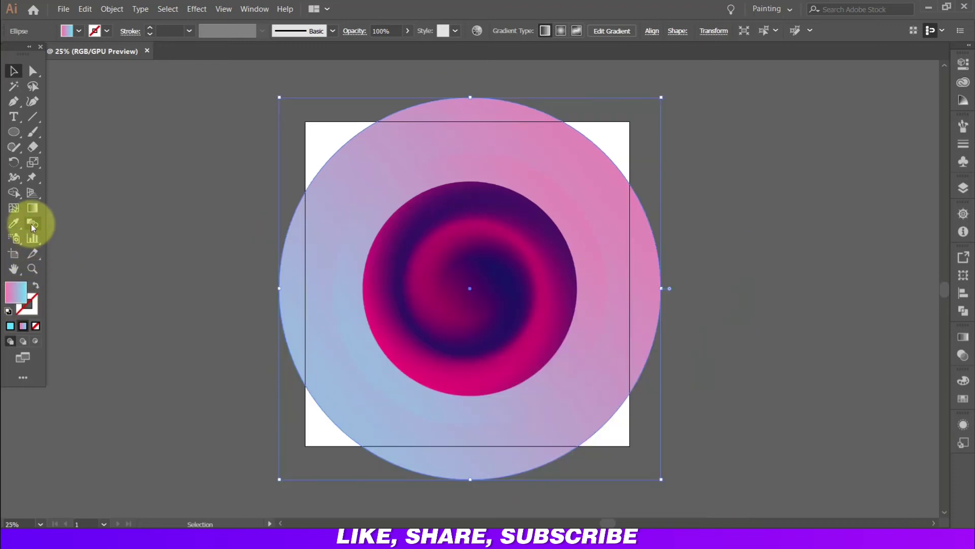
Step: Redraw the large circle's gradient from pink at lower left to light blue at upper right
{"action": "left_click", "coordinate": [30, 211]}
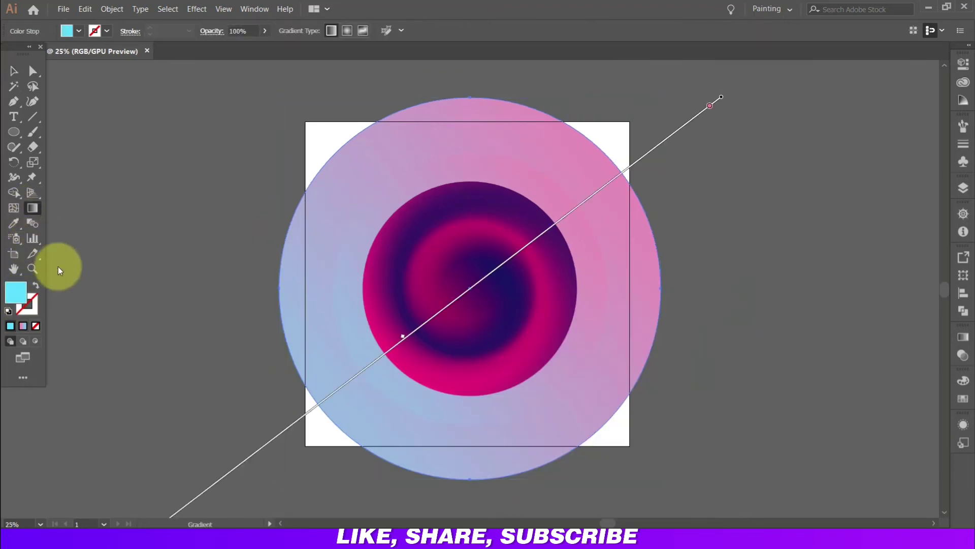
{"action": "left_click_drag", "start_coordinate": [228, 442], "coordinate": [786, 107]}
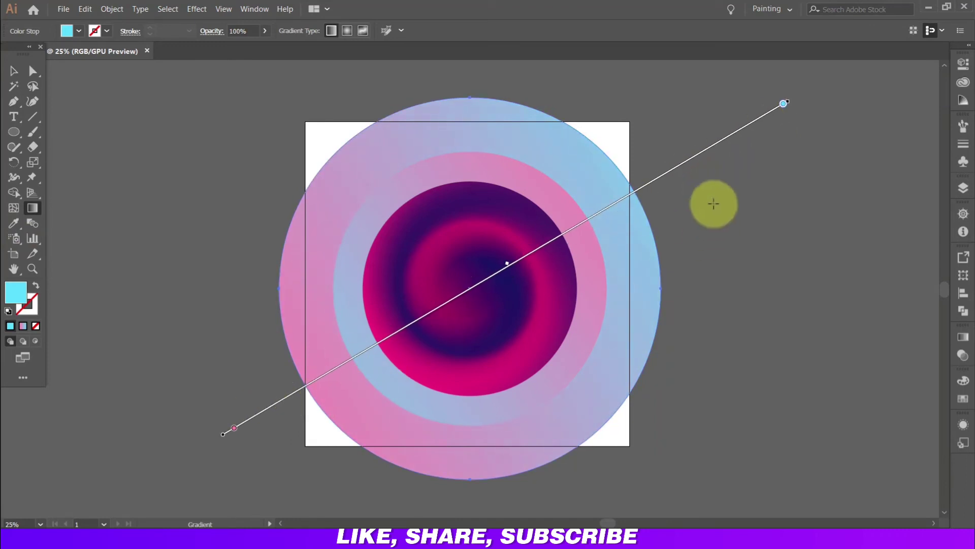
{"action": "mouse_move", "coordinate": [133, 474]}
{"action": "left_mouse_down"}
{"action": "mouse_move", "coordinate": [848, 135]}
{"action": "mouse_move", "coordinate": [779, 134]}
{"action": "left_mouse_up"}
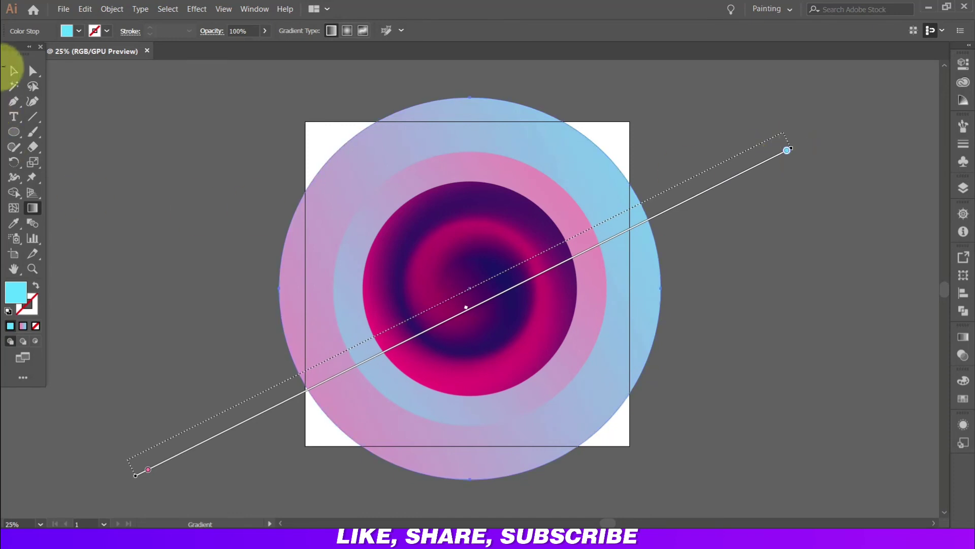
{"action": "left_click", "coordinate": [14, 71]}
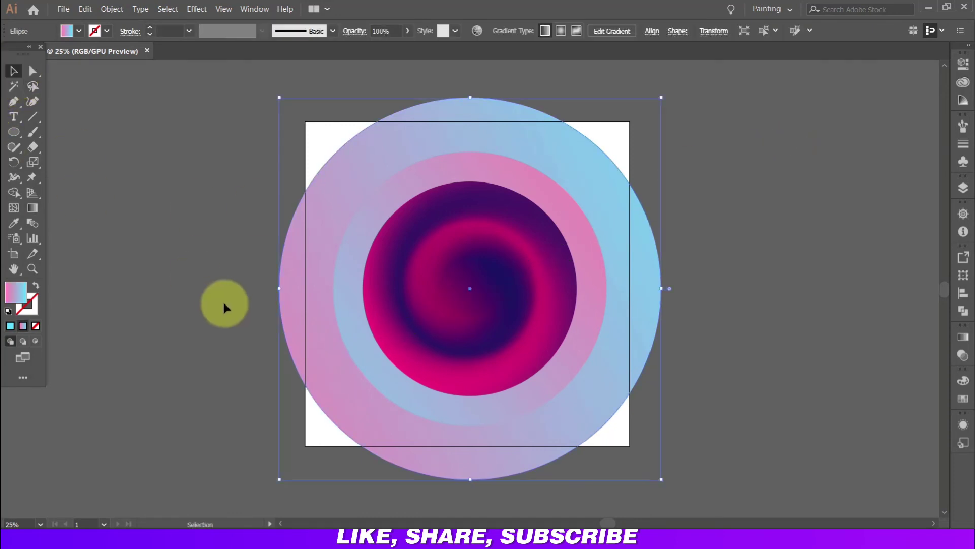
{"action": "left_click", "coordinate": [534, 185]}
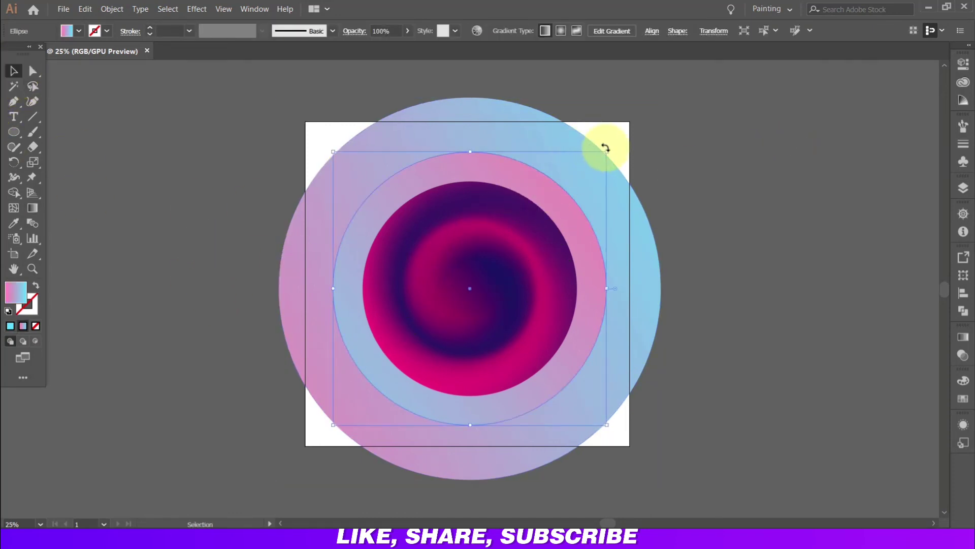
Step: Enlarge the middle pastel ring slightly and blend it with the inner spiral circle
{"action": "left_click_drag", "start_coordinate": [606, 151], "coordinate": [616, 145]}
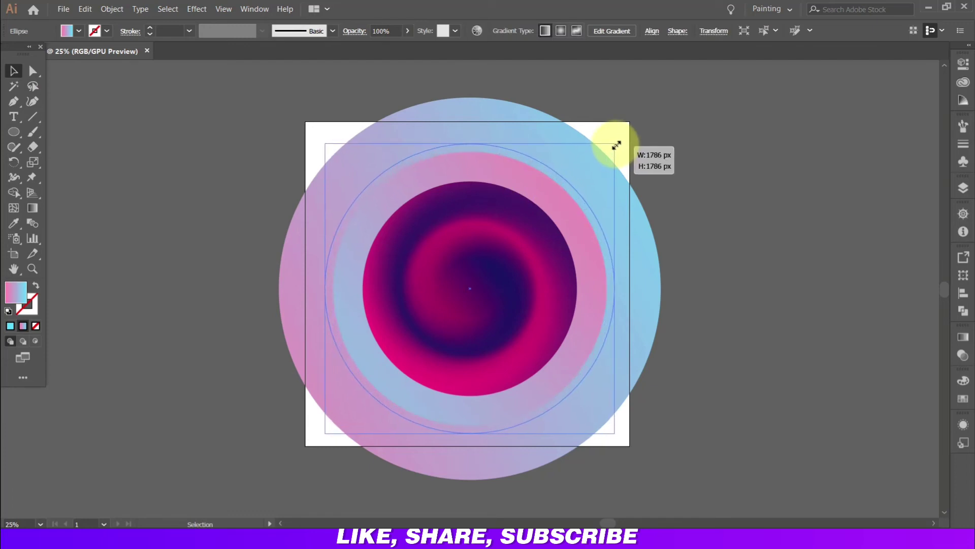
{"action": "left_click", "coordinate": [563, 257], "text": "shift"}
{"action": "left_click", "coordinate": [112, 9]}
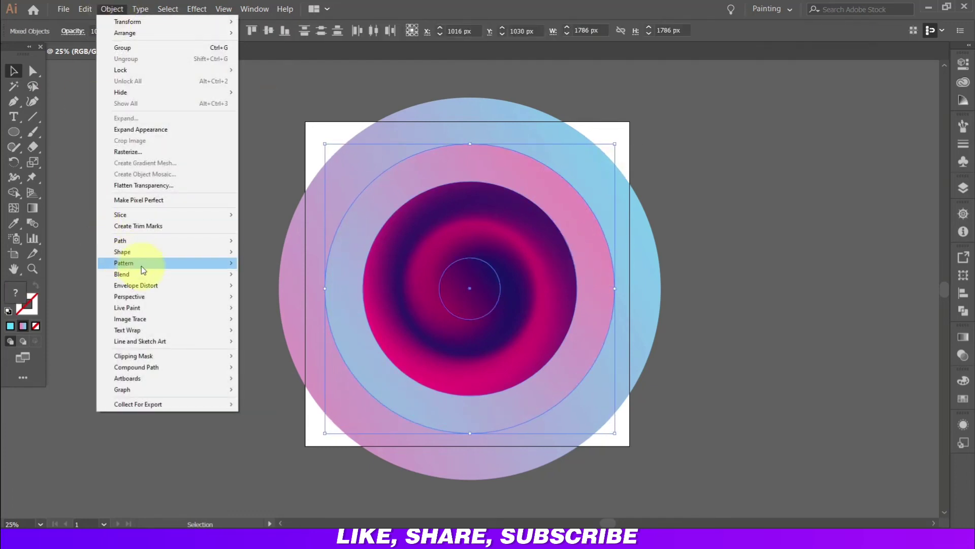
{"action": "mouse_move", "coordinate": [122, 273]}
{"action": "left_click", "coordinate": [267, 279]}
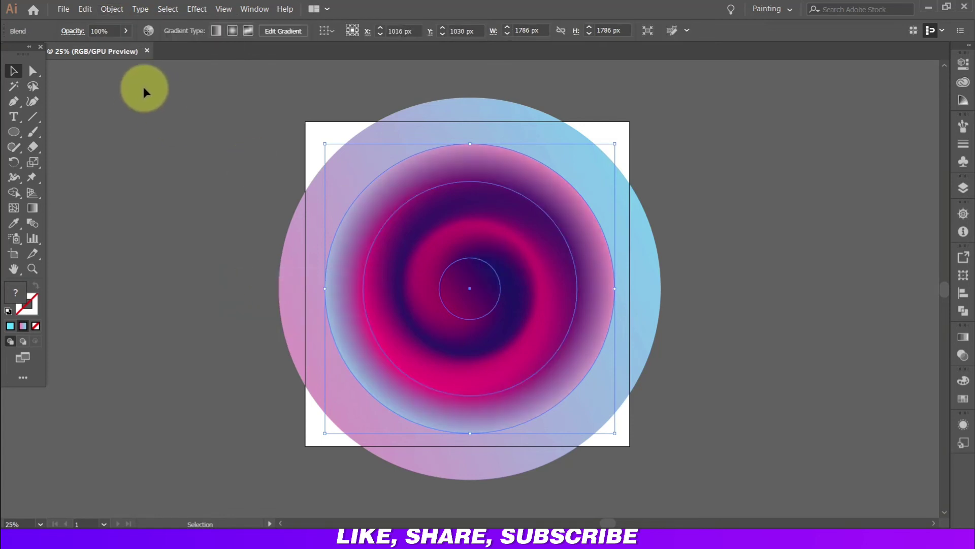
Step: Blend the large outer pink-to-blue circle with the existing ring-and-core blend
{"action": "left_click", "coordinate": [507, 214], "text": "shift"}
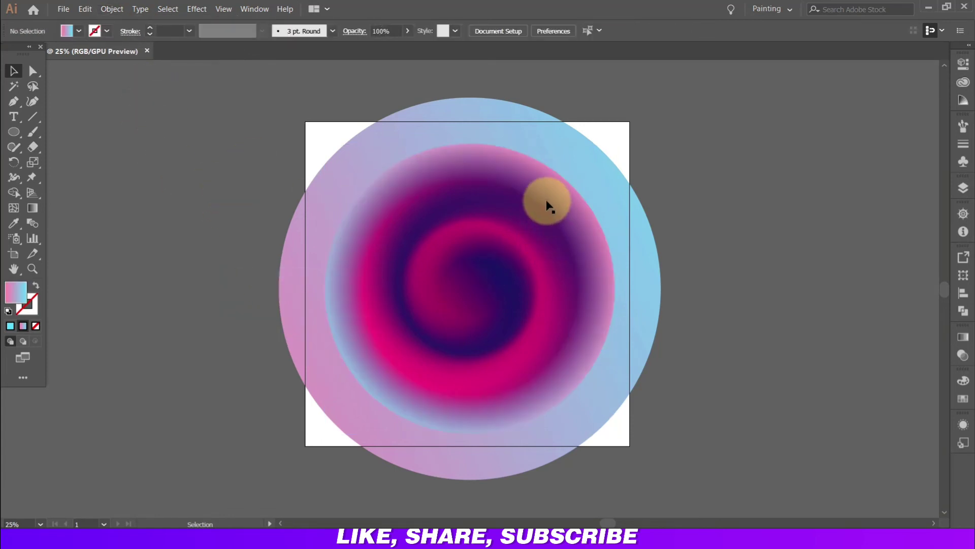
{"action": "left_click", "coordinate": [564, 203], "text": "shift"}
{"action": "left_click", "coordinate": [625, 203], "text": "shift"}
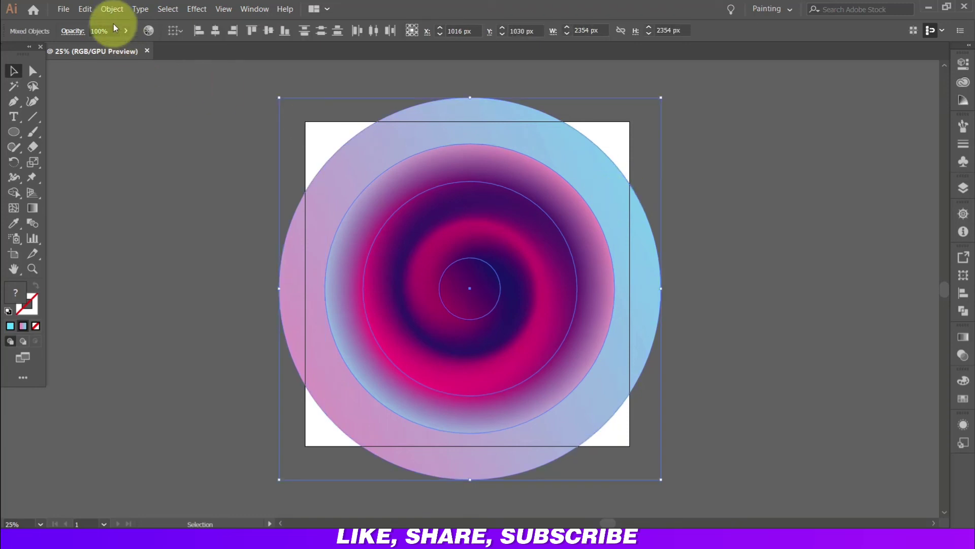
{"action": "left_click", "coordinate": [112, 8]}
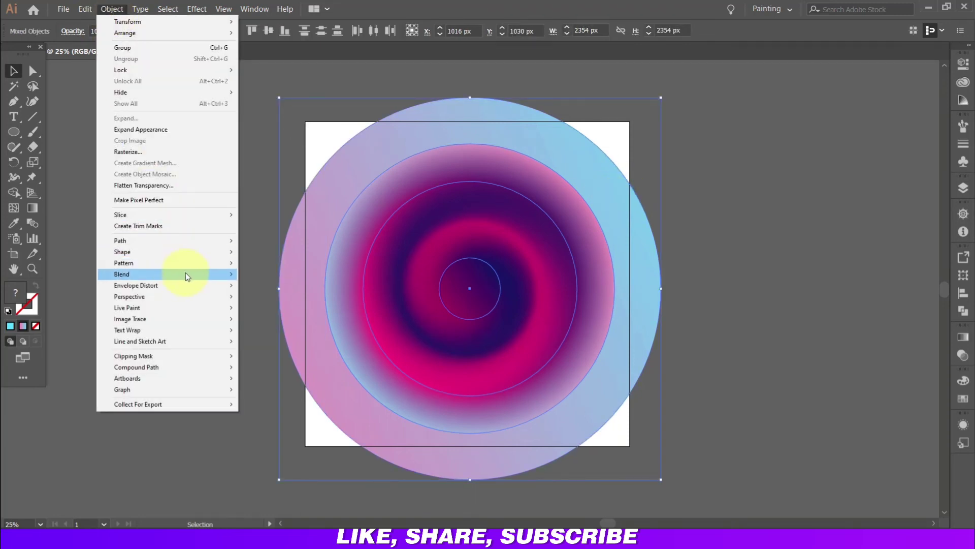
{"action": "mouse_move", "coordinate": [166, 274]}
{"action": "left_click", "coordinate": [251, 273]}
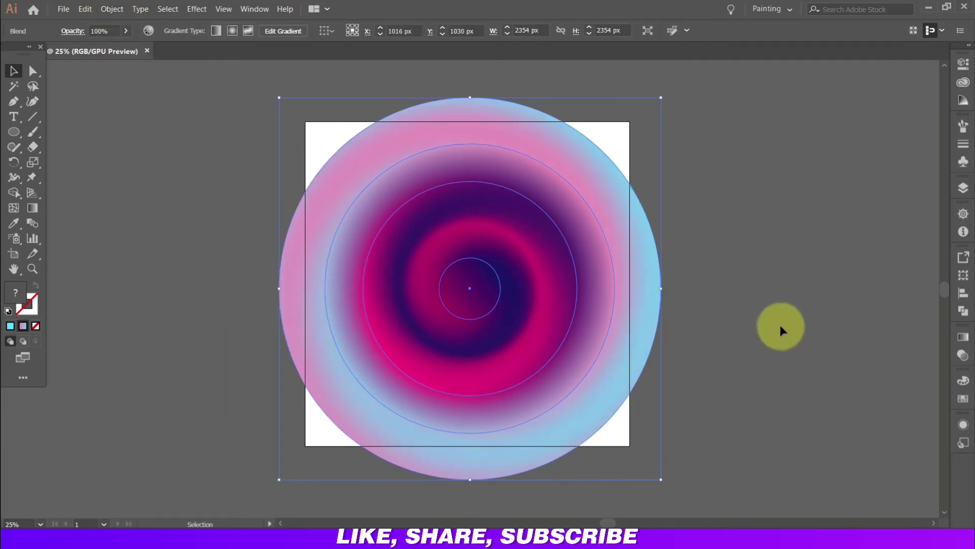
{"action": "left_click", "coordinate": [779, 324]}
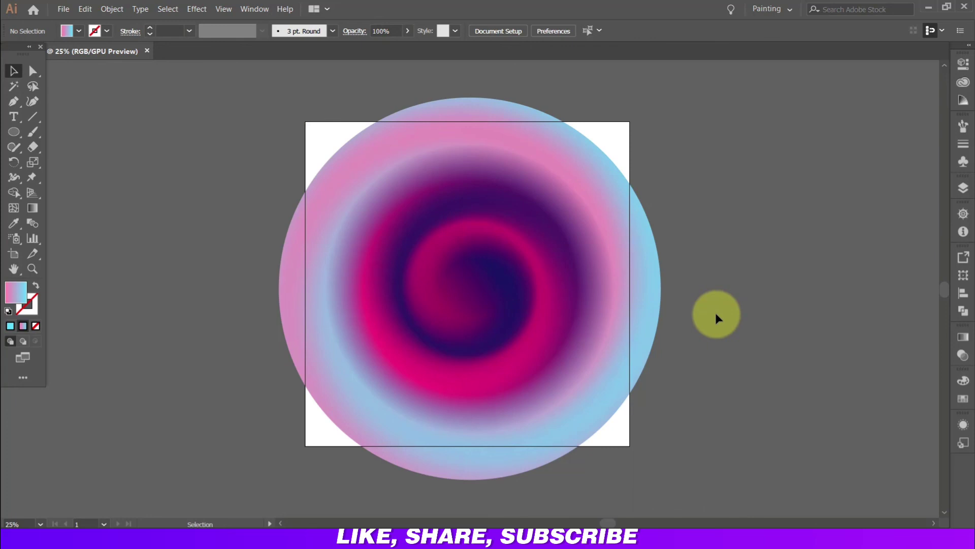
Step: Rotate the blend's innermost circle about 165° to re-twist the spiral core
{"action": "left_click", "coordinate": [505, 292]}
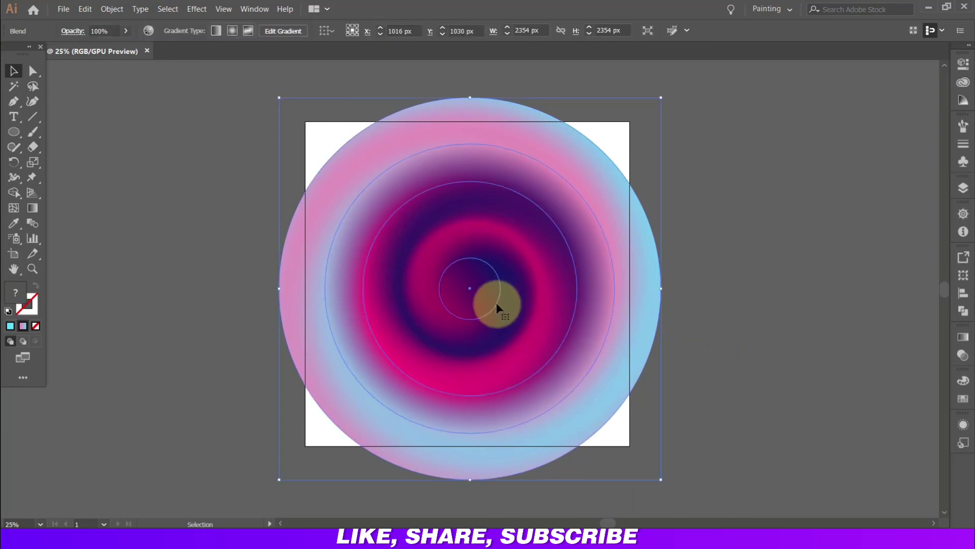
{"action": "left_click", "coordinate": [704, 319]}
{"action": "left_click", "coordinate": [457, 289]}
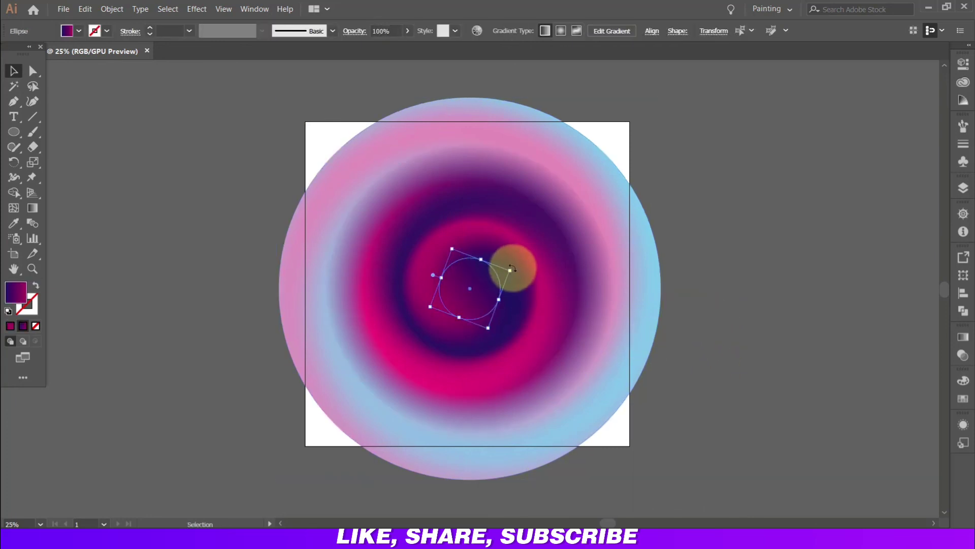
{"action": "mouse_move", "coordinate": [509, 269]}
{"action": "left_mouse_down"}
{"action": "mouse_move", "coordinate": [500, 250]}
{"action": "mouse_move", "coordinate": [508, 265]}
{"action": "left_mouse_up"}
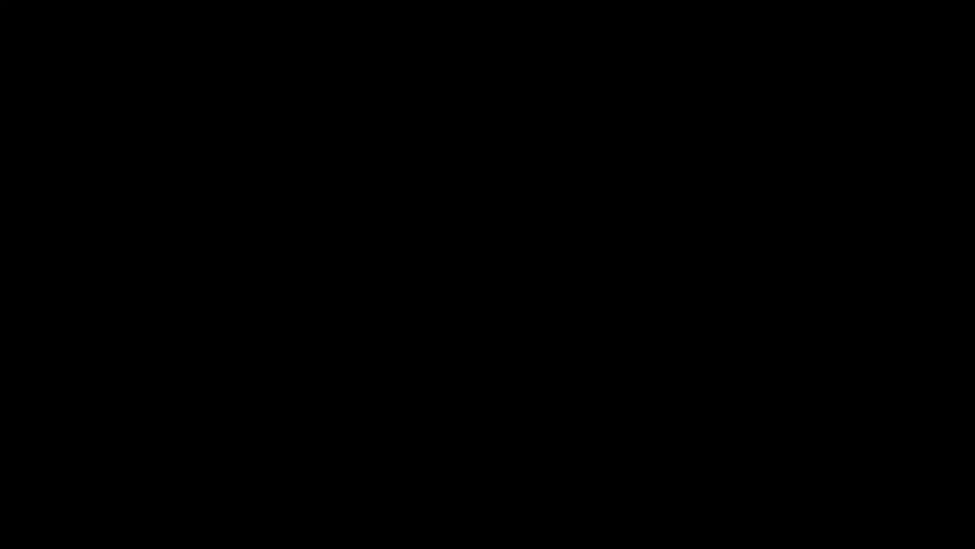